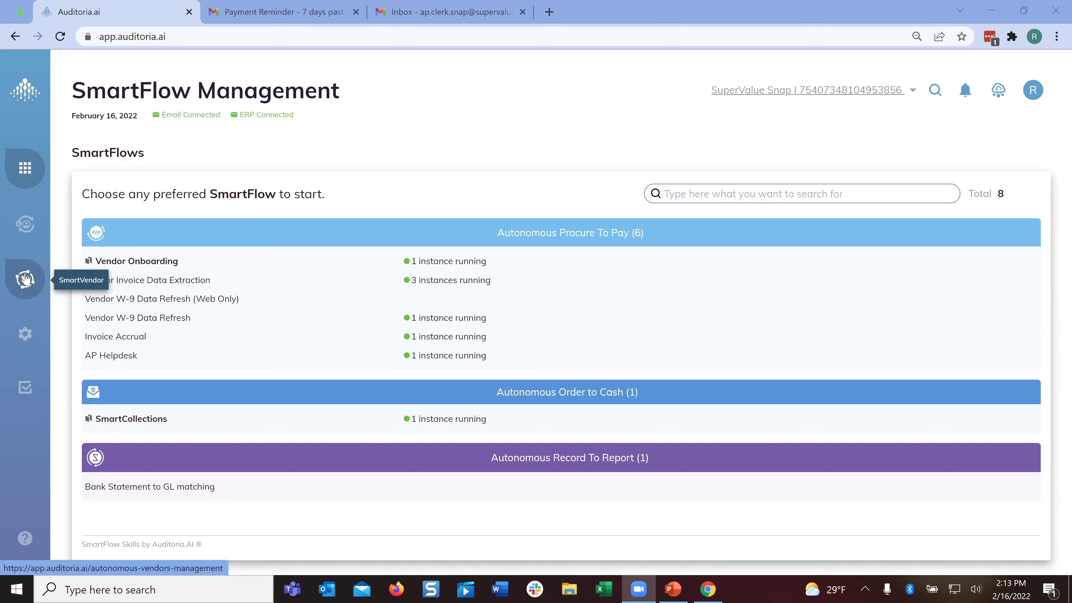
- Open the administration System Settings and look through the ERP and Mailbox options for adding a new connection
{"action": "mouse_move", "coordinate": [28, 337]}
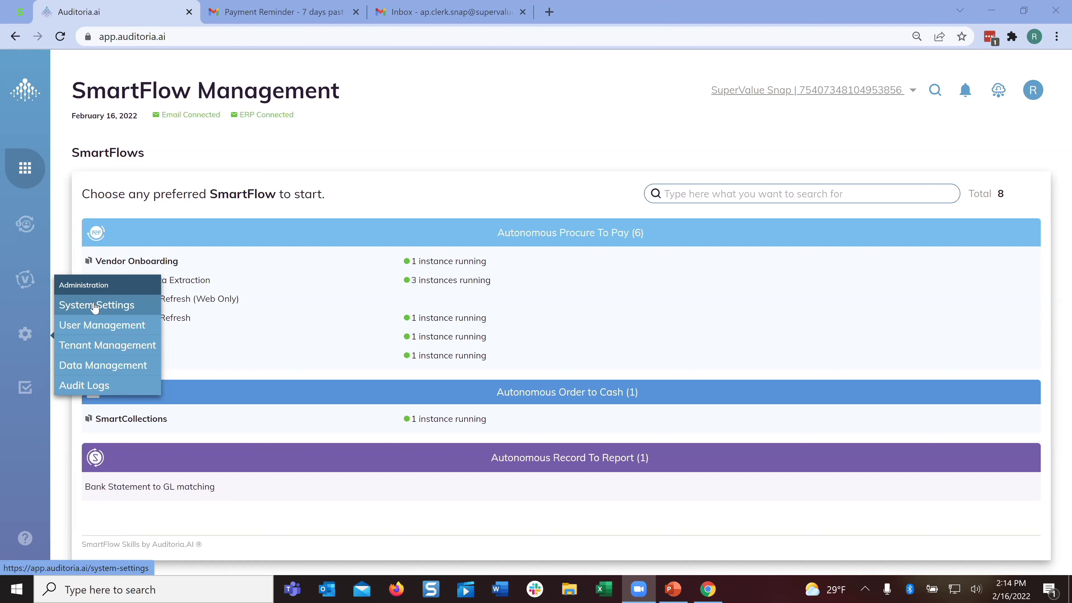
{"action": "left_click", "coordinate": [95, 306]}
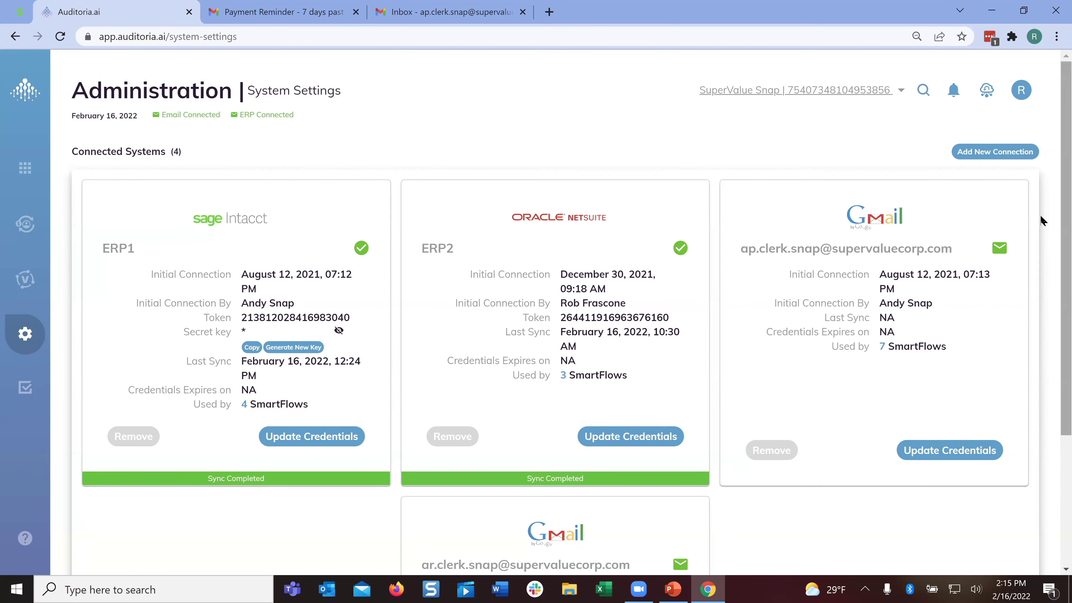
{"action": "left_click", "coordinate": [990, 156]}
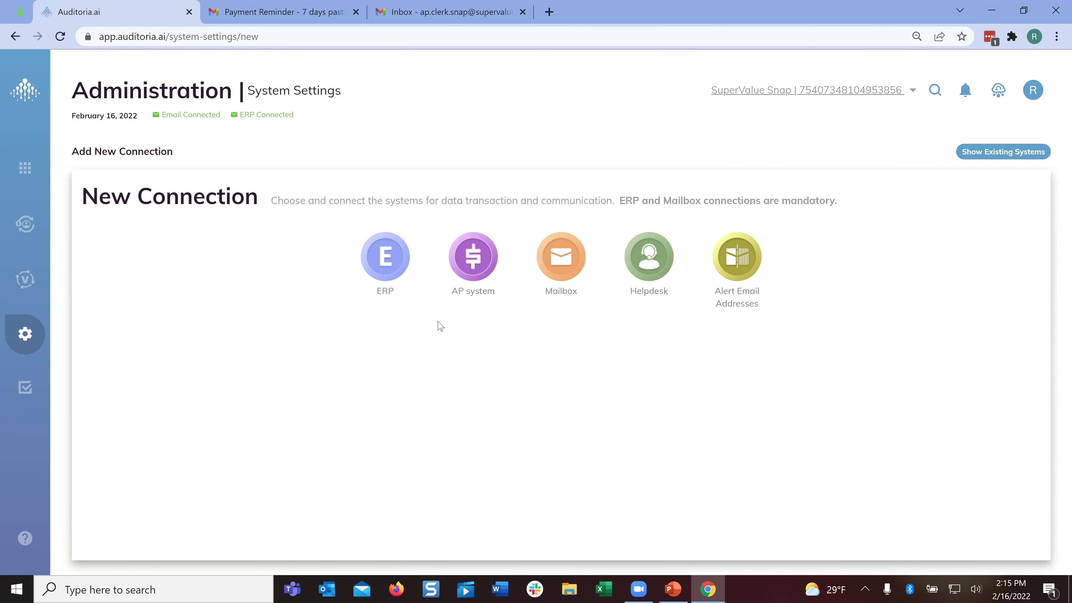
{"action": "left_click", "coordinate": [386, 260]}
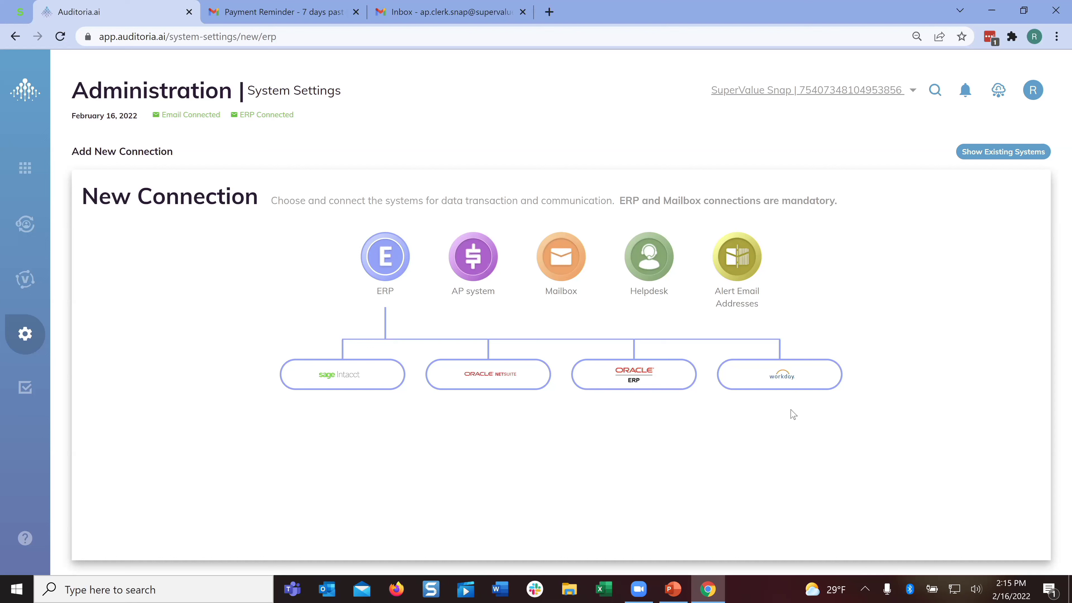
{"action": "left_click", "coordinate": [561, 261]}
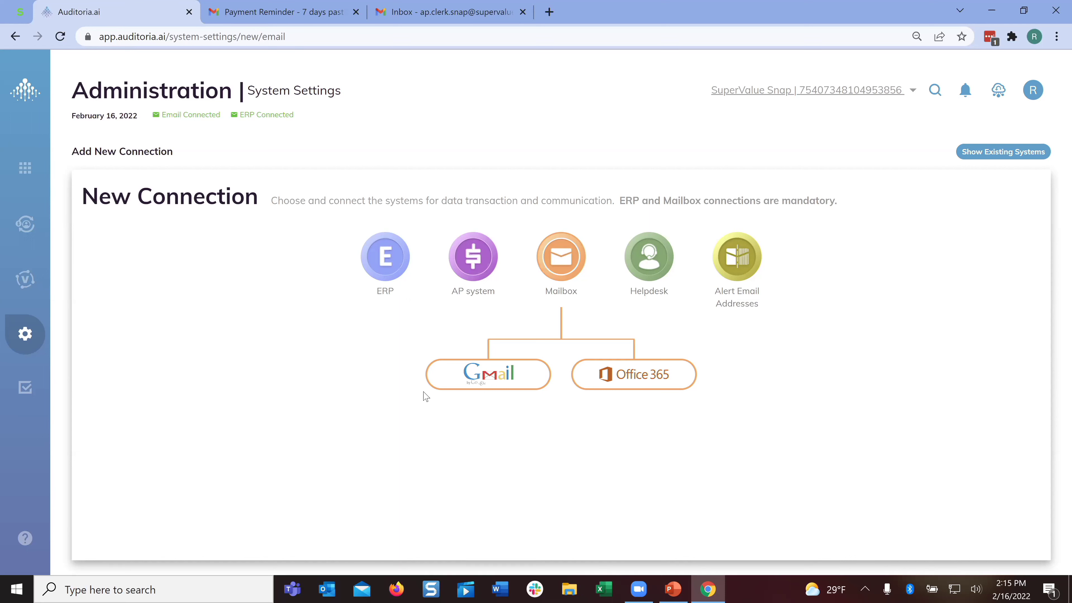
{"action": "left_click", "coordinate": [382, 258]}
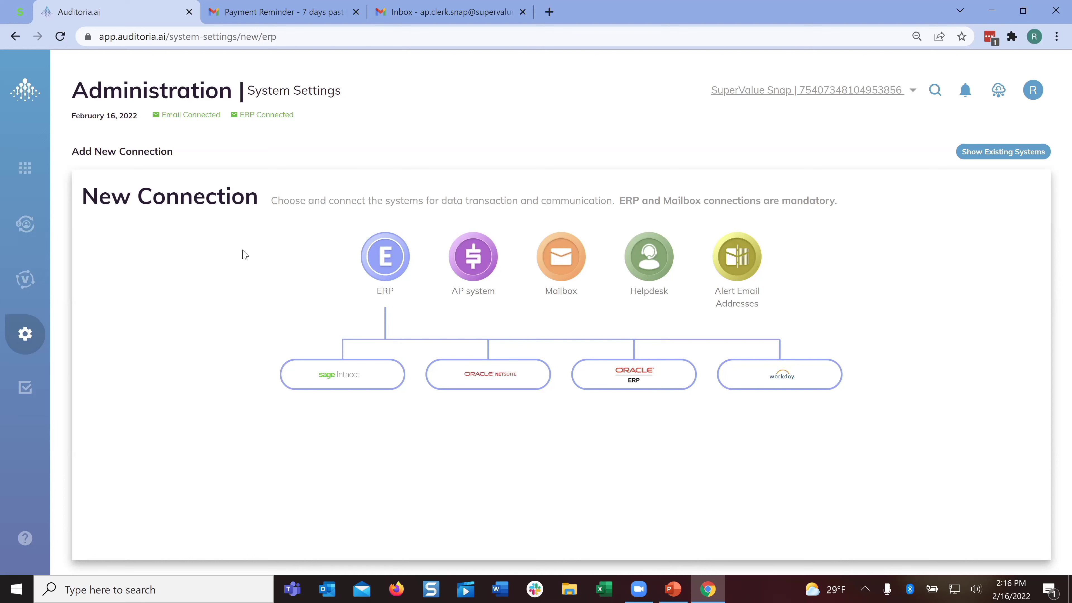
- Open SmartCollections and review the Reporting metrics, charts and Customer Disputes table
{"action": "left_click", "coordinate": [27, 226]}
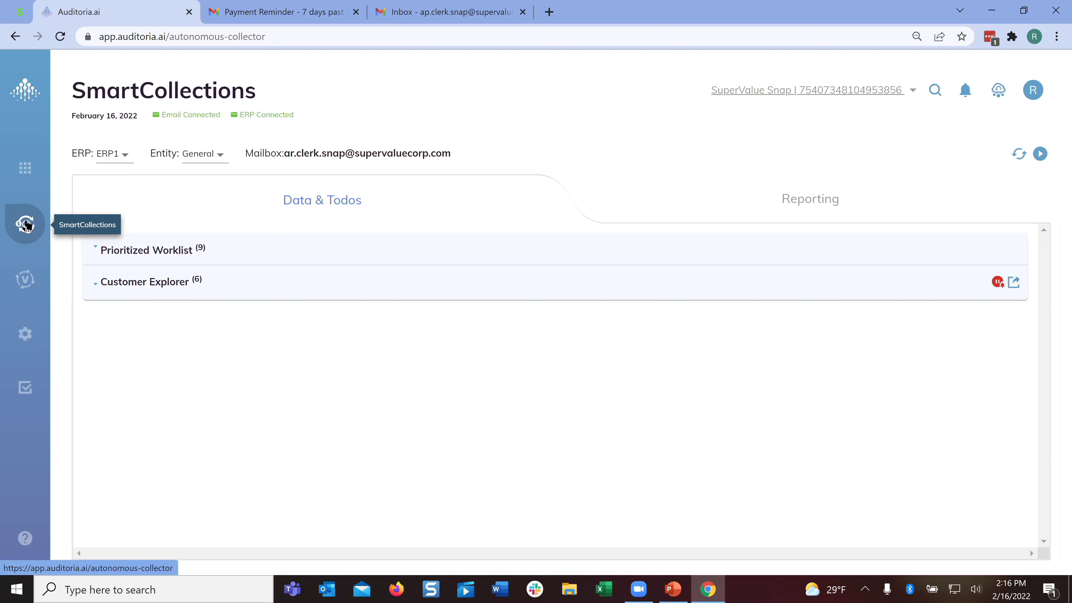
{"action": "left_click", "coordinate": [803, 203]}
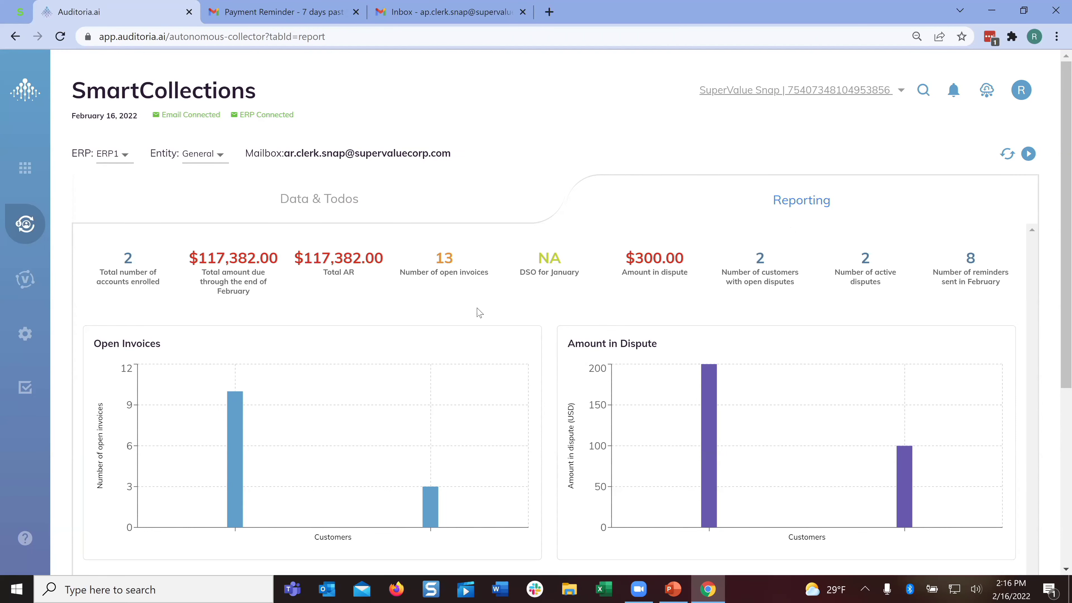
{"action": "scroll", "coordinate": [519, 319], "scroll_direction": "down", "scroll_amount": 1}
{"action": "scroll", "coordinate": [527, 342], "scroll_direction": "down", "scroll_amount": 4}
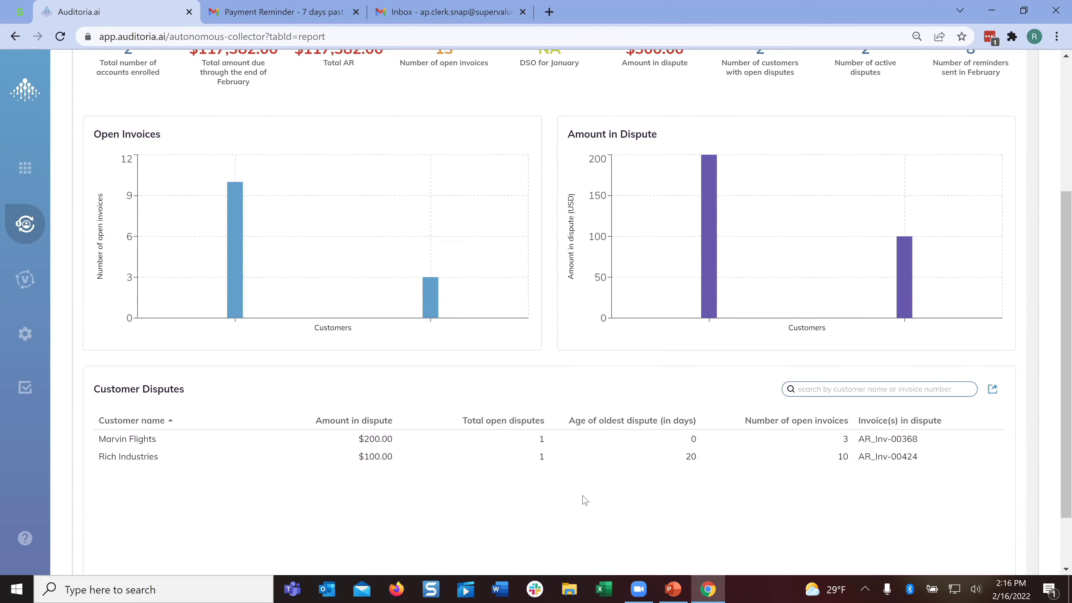
{"action": "scroll", "coordinate": [584, 500], "scroll_direction": "up", "scroll_amount": 4}
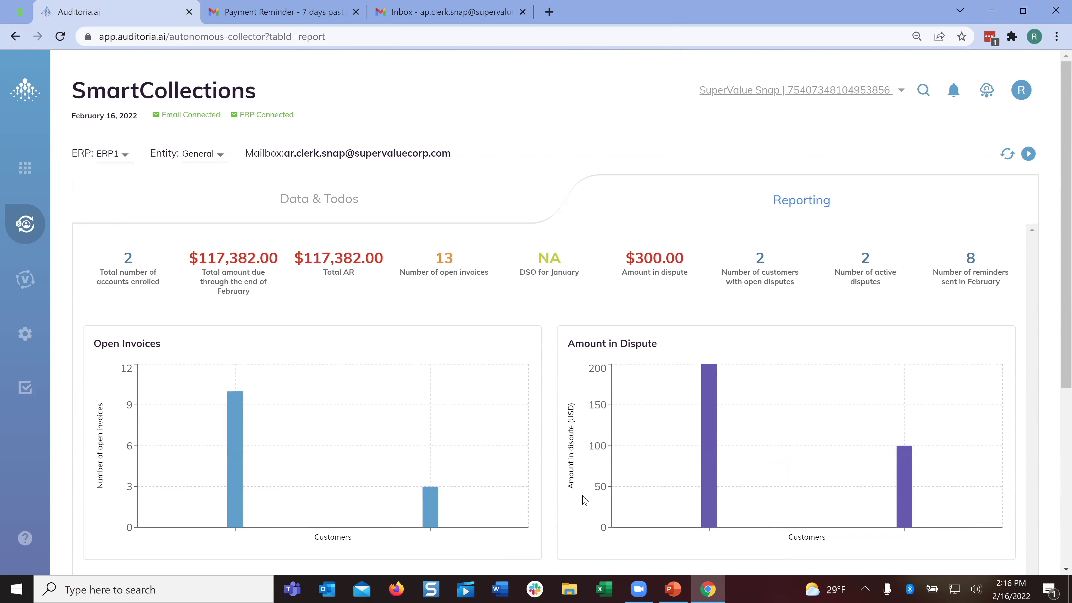
- Return to Data & Todos and view the Prioritized Worklist cards, collapsing the list when done
{"action": "left_click", "coordinate": [327, 203]}
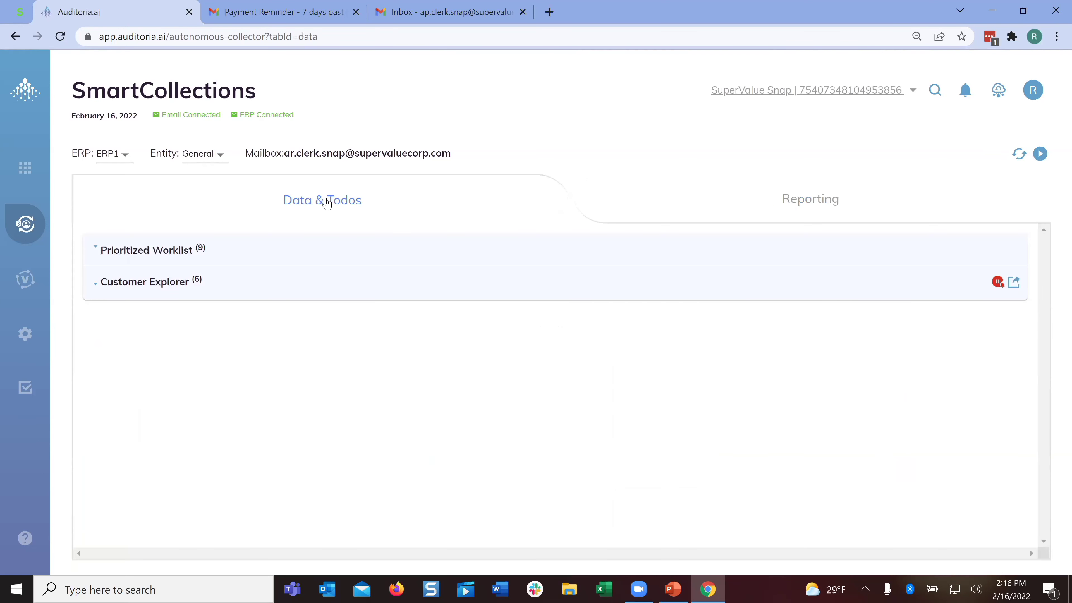
{"action": "left_click", "coordinate": [171, 256]}
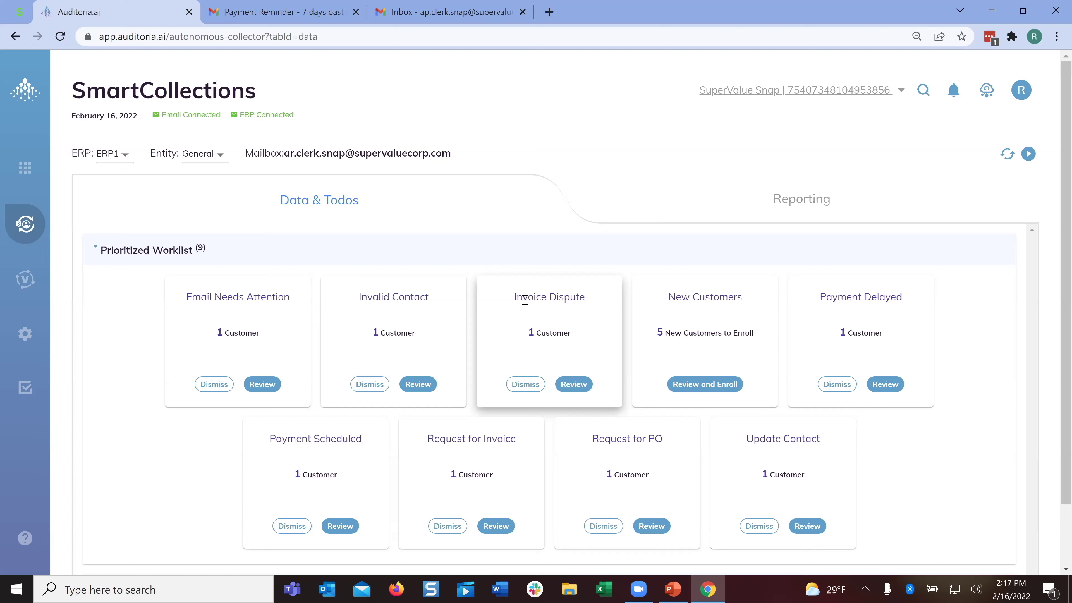
{"action": "left_click", "coordinate": [155, 251]}
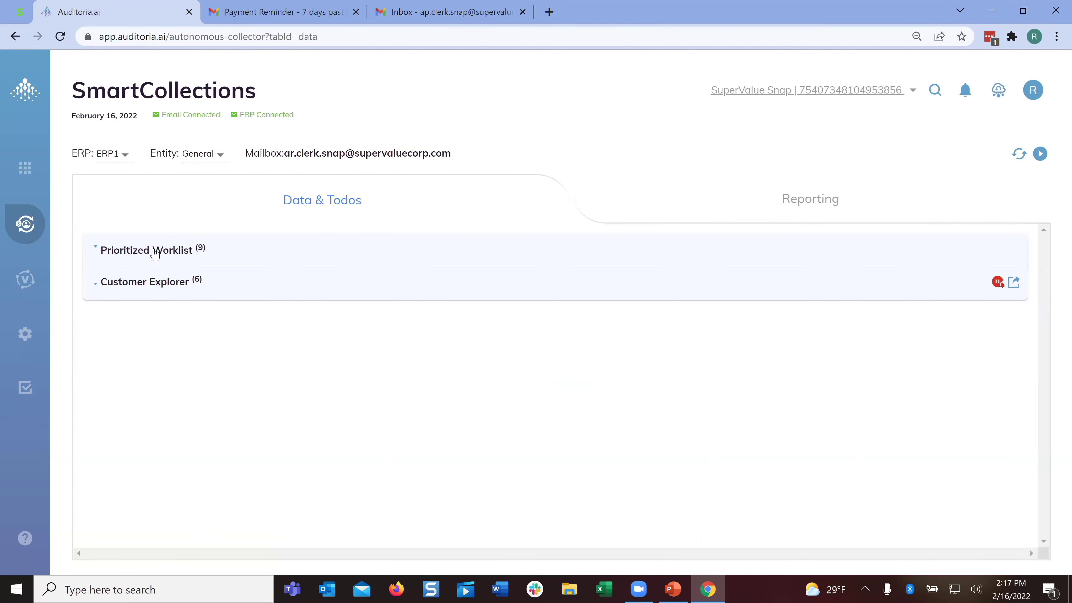
- Expand Rich Industries' details in Customer Explorer and preview its first listed invoice, closing the preview when done
{"action": "left_click", "coordinate": [146, 282]}
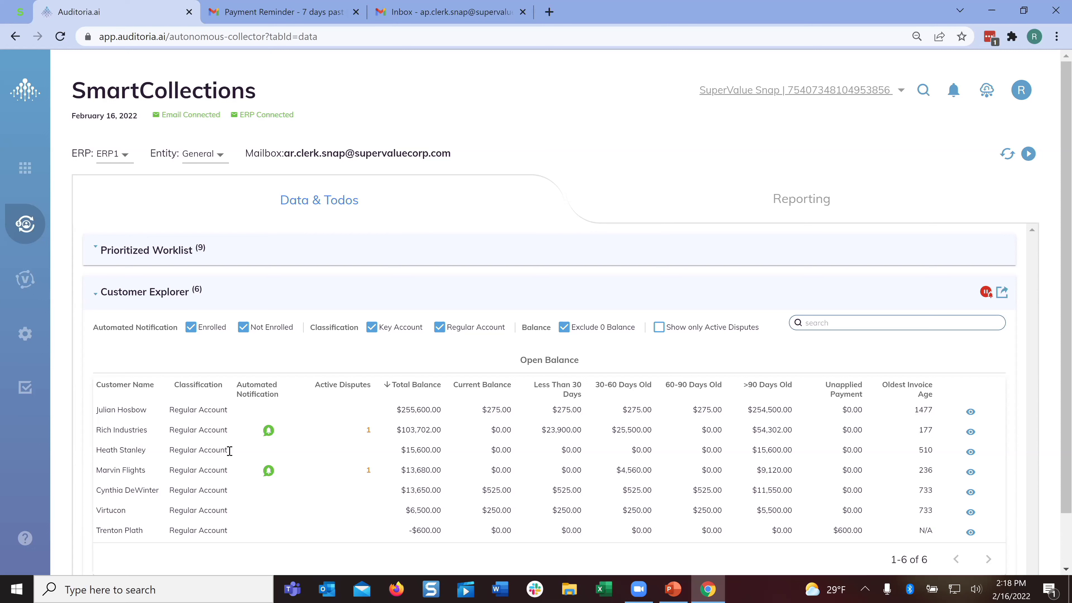
{"action": "mouse_move", "coordinate": [269, 439]}
{"action": "left_click", "coordinate": [970, 433]}
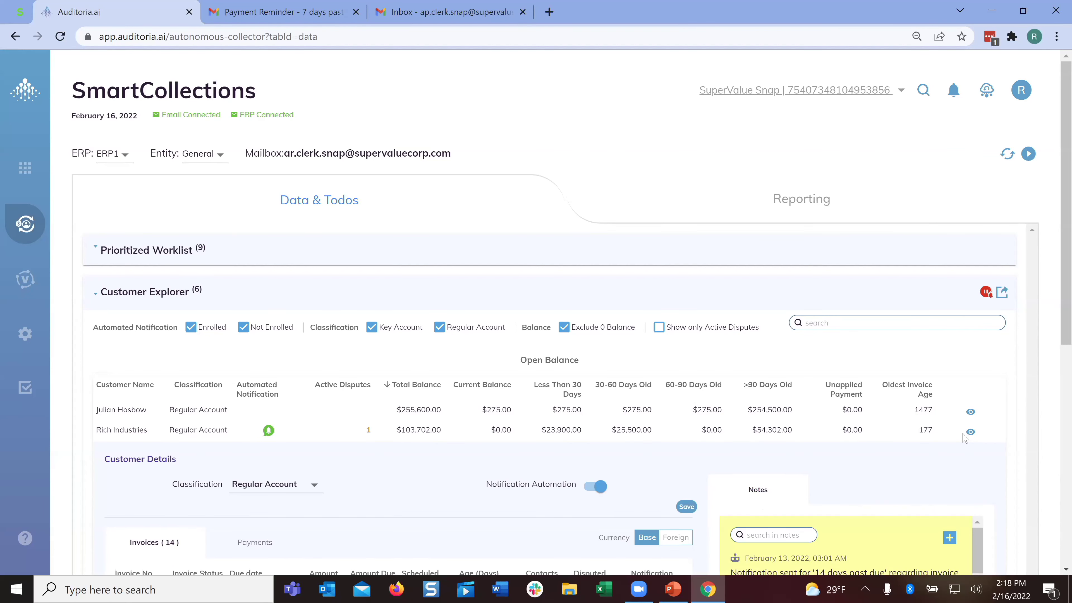
{"action": "scroll", "coordinate": [965, 437], "scroll_direction": "down", "scroll_amount": 5}
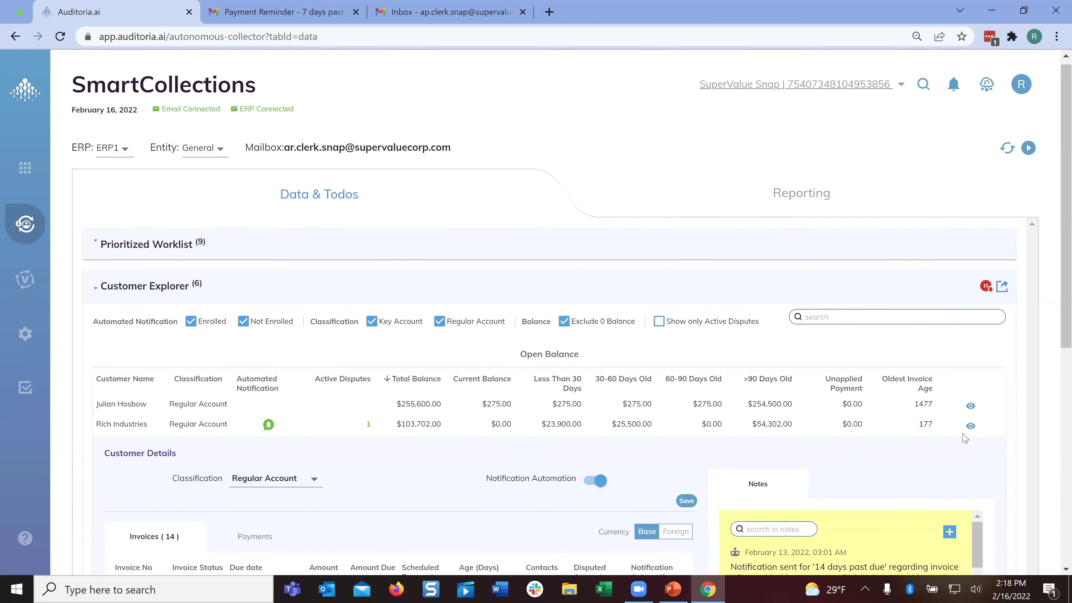
{"action": "scroll", "coordinate": [279, 282], "scroll_direction": "down", "scroll_amount": 2}
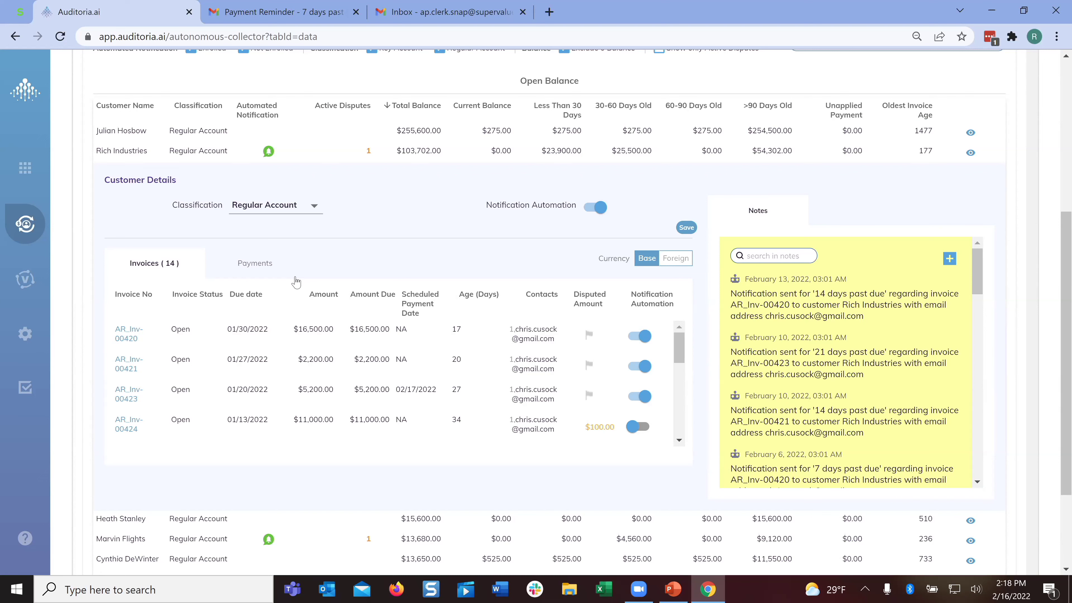
{"action": "left_click", "coordinate": [126, 336]}
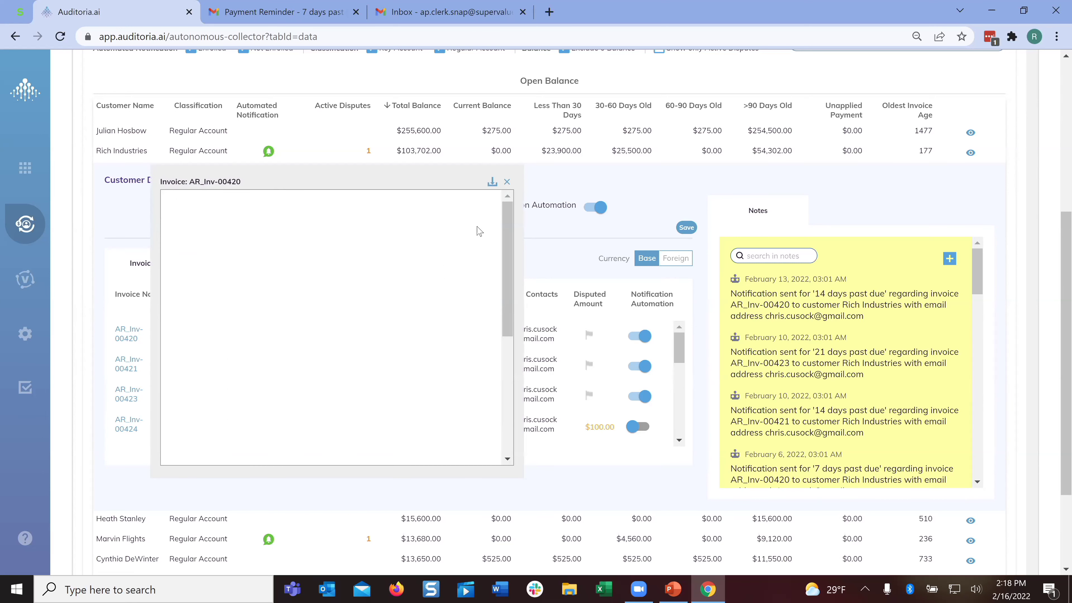
{"action": "left_click", "coordinate": [507, 183]}
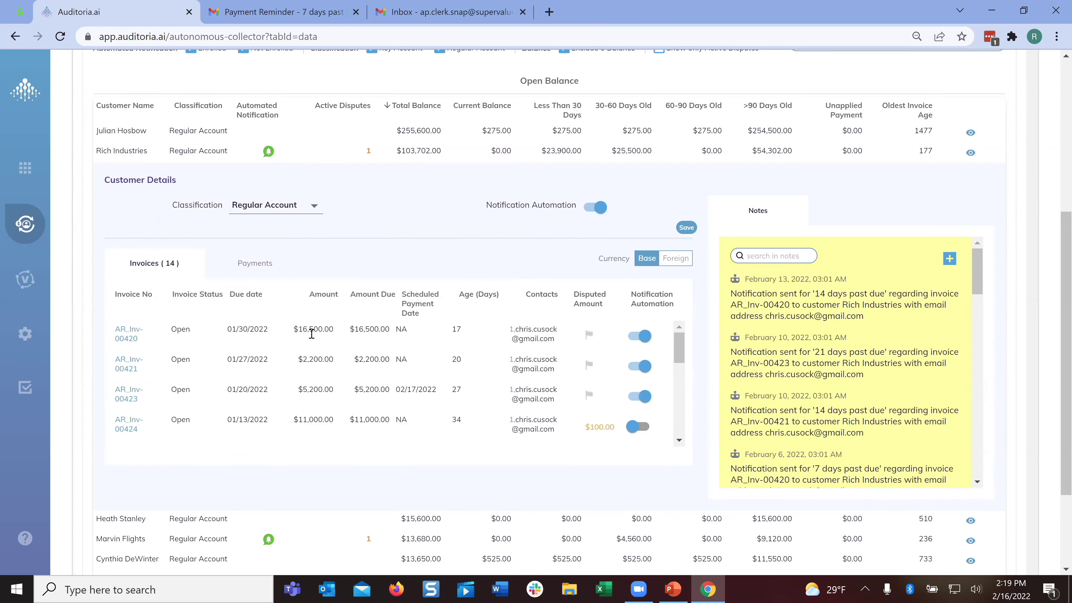
- Check Rich Industries' payments, return to its invoices, and open a blank customer note and discard it
{"action": "left_click", "coordinate": [258, 264]}
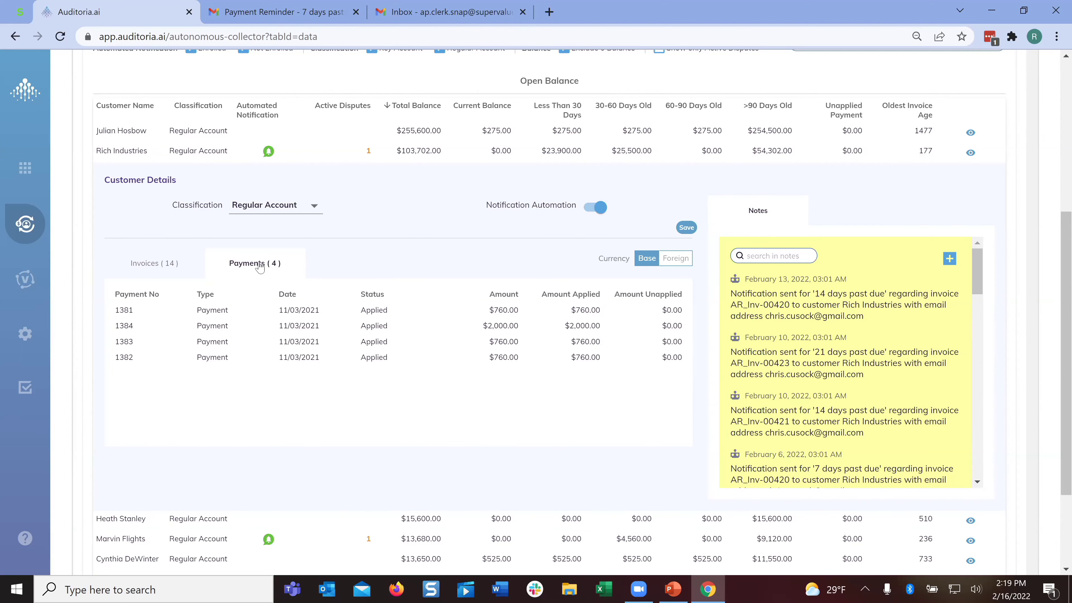
{"action": "left_click", "coordinate": [173, 264]}
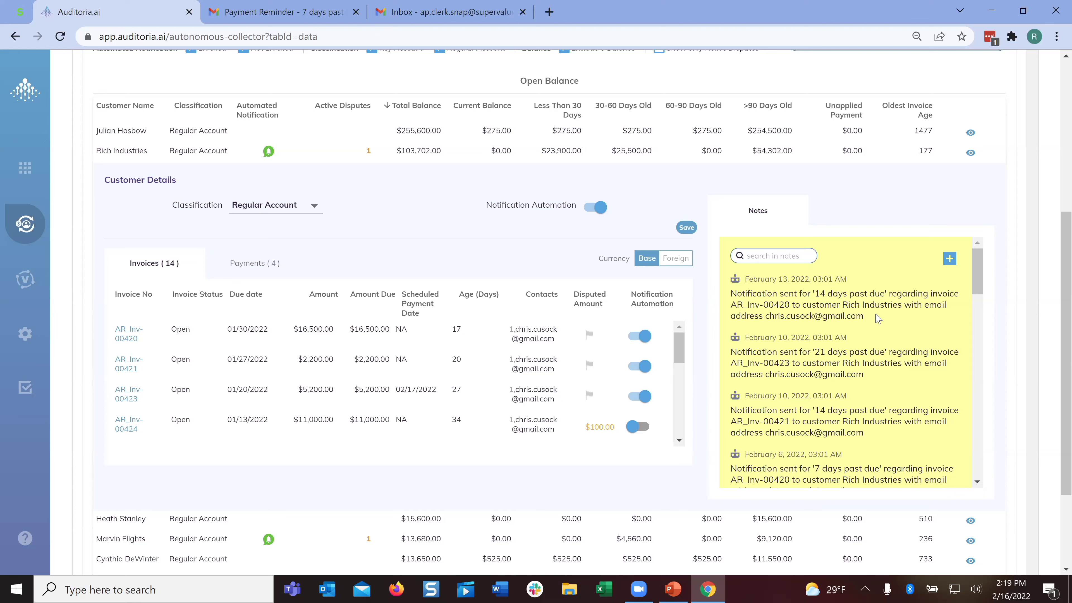
{"action": "left_click", "coordinate": [951, 258]}
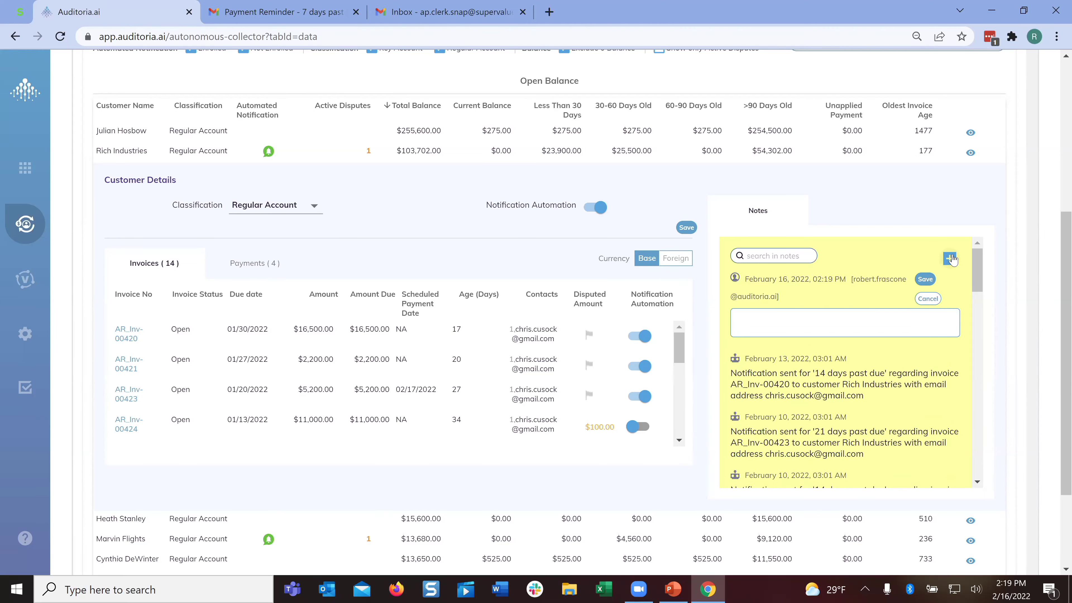
{"action": "left_click", "coordinate": [929, 299]}
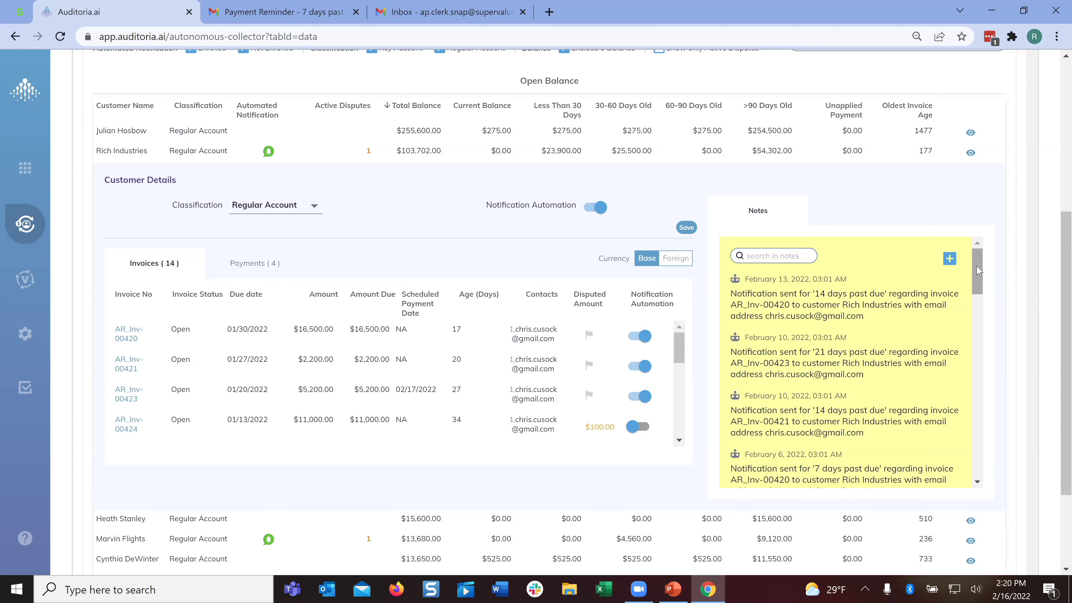
{"action": "mouse_move", "coordinate": [978, 270]}
{"action": "left_mouse_down"}
{"action": "mouse_move", "coordinate": [977, 304]}
{"action": "mouse_move", "coordinate": [978, 259]}
{"action": "left_mouse_up"}
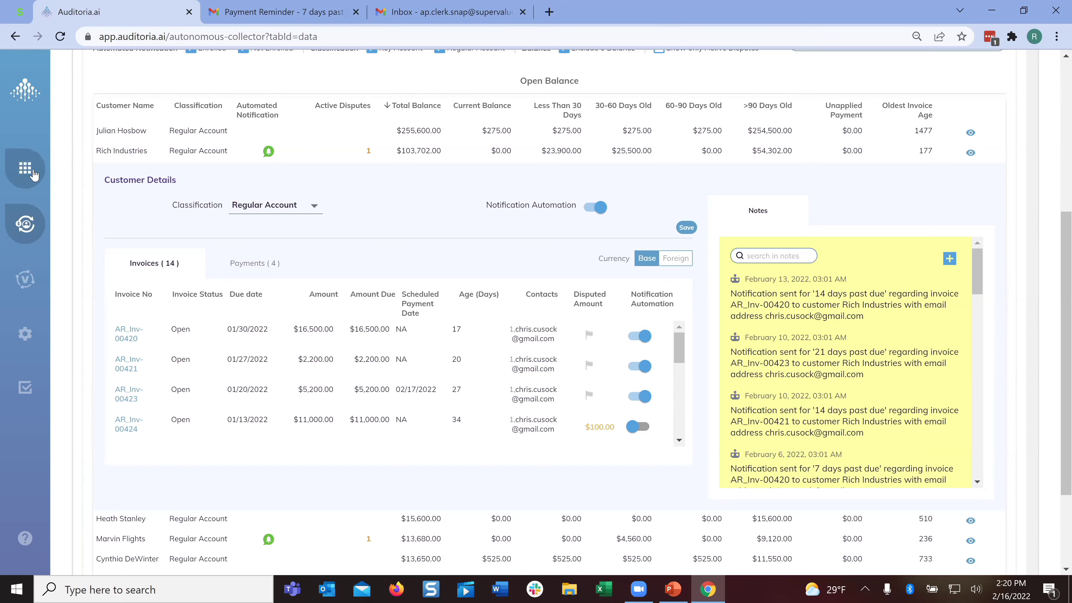
- In SmartFlow Management, read the Vendor Onboarding and SmartCollections descriptions, including the running SmartCollections instance
{"action": "left_click", "coordinate": [26, 169]}
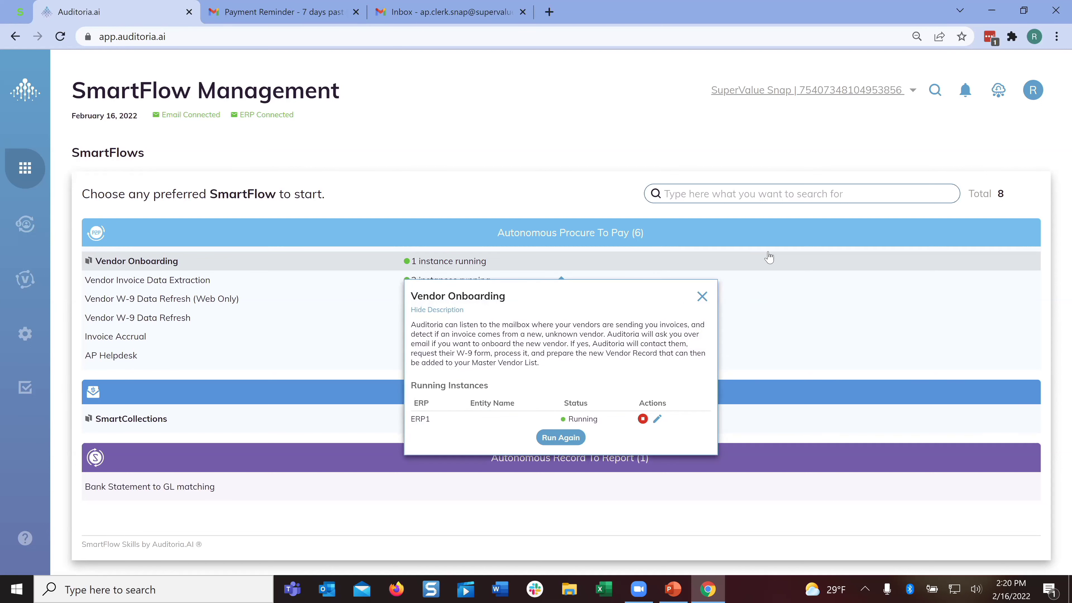
{"action": "left_click", "coordinate": [702, 297]}
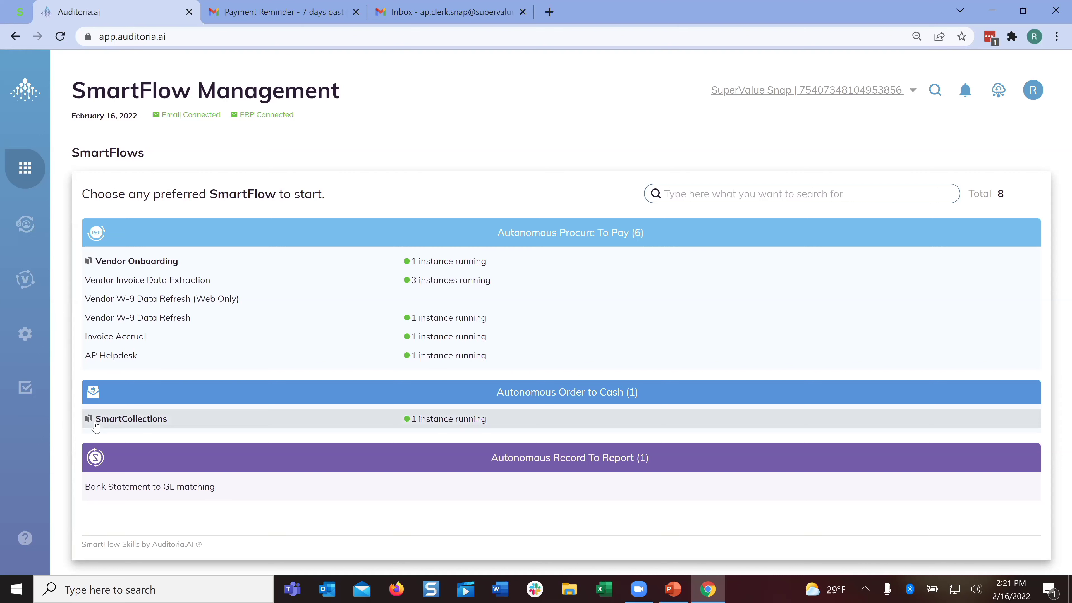
{"action": "mouse_move", "coordinate": [134, 419]}
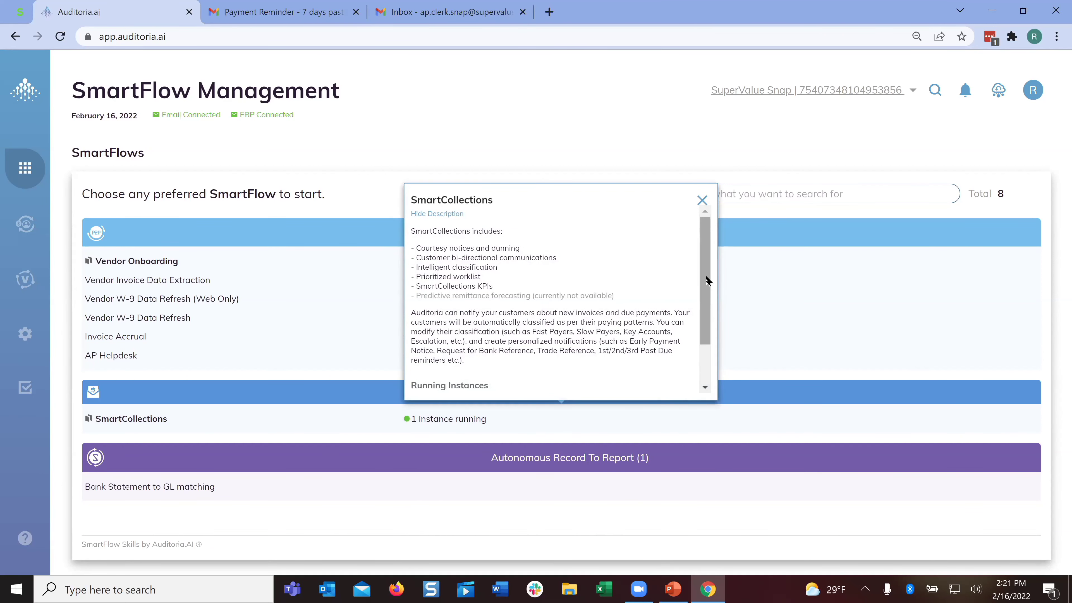
{"action": "left_click_drag", "start_coordinate": [707, 279], "coordinate": [708, 276]}
{"action": "left_click_drag", "start_coordinate": [708, 277], "coordinate": [709, 326]}
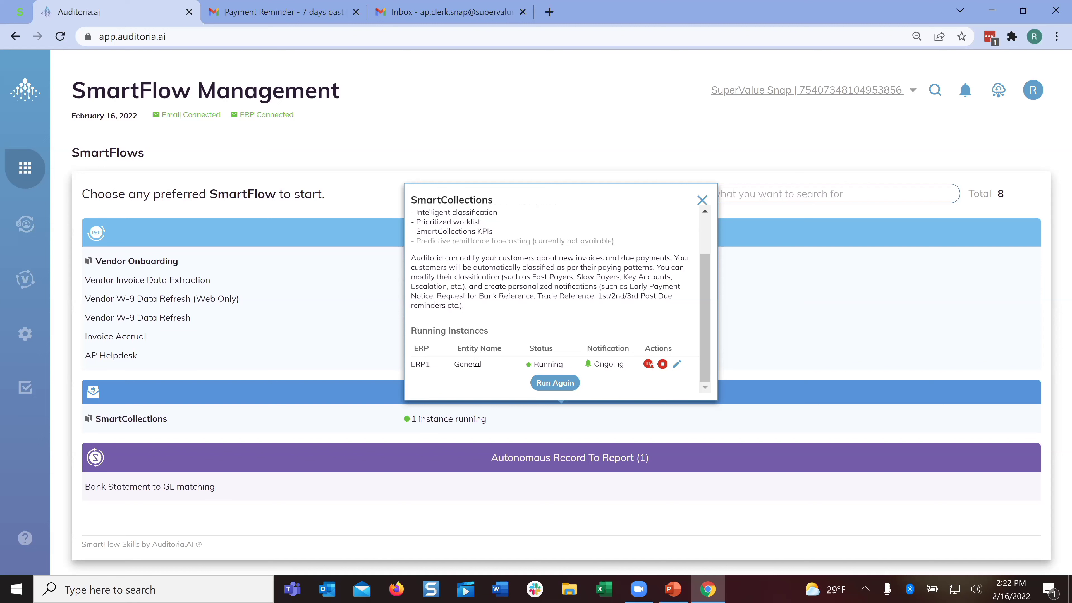
{"action": "left_click", "coordinate": [465, 168]}
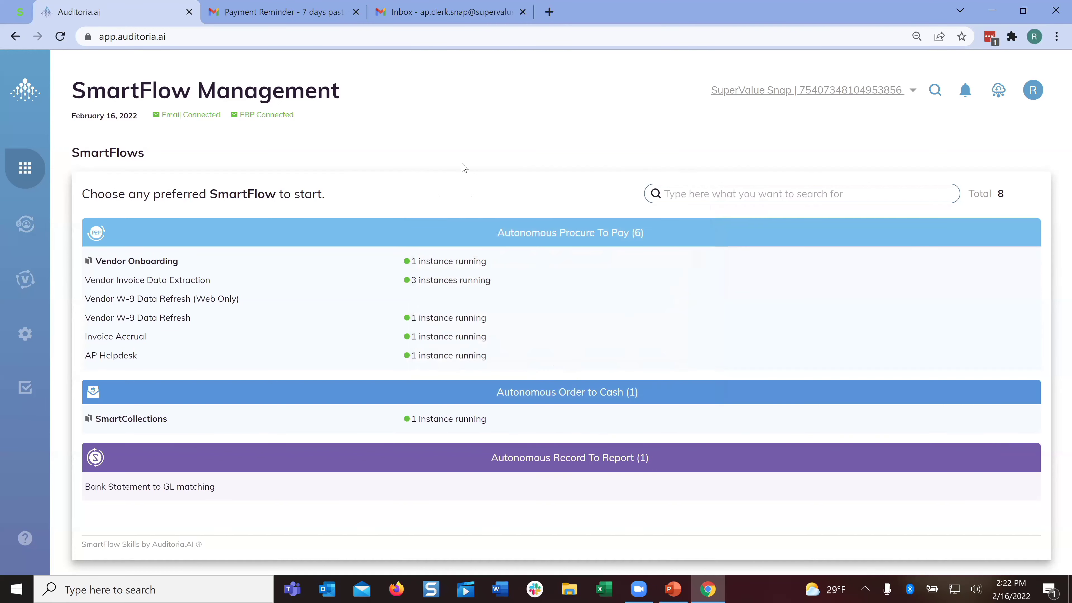
- Start a SmartCollections setup with ERP1 as the ERP, Colson Initiative as the entity and the AR clerk mailbox
{"action": "left_click", "coordinate": [184, 422]}
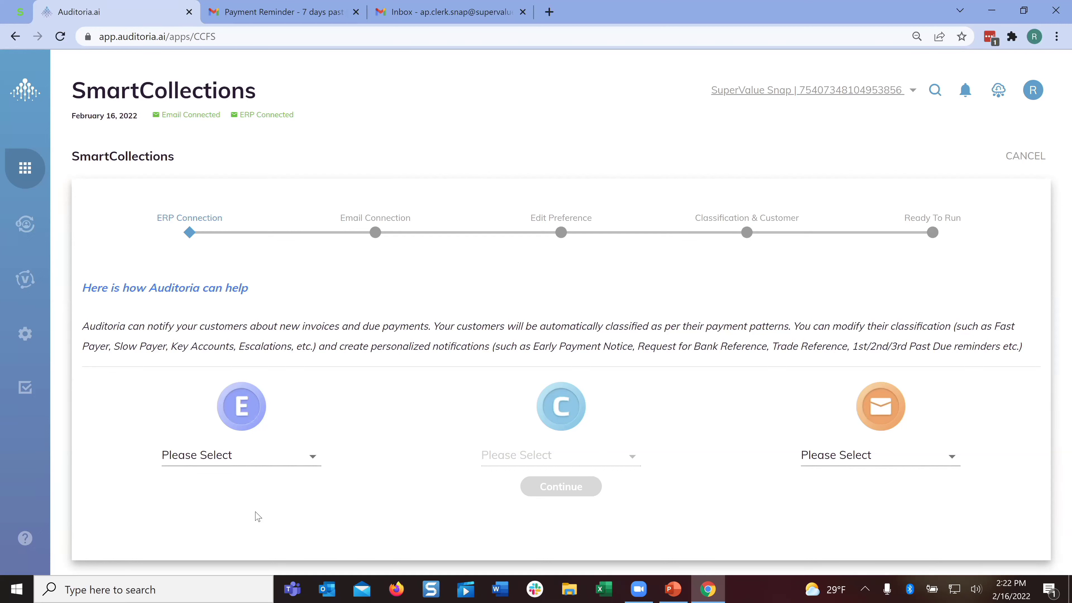
{"action": "left_click", "coordinate": [28, 334]}
{"action": "left_click", "coordinate": [241, 458]}
{"action": "left_click", "coordinate": [194, 483]}
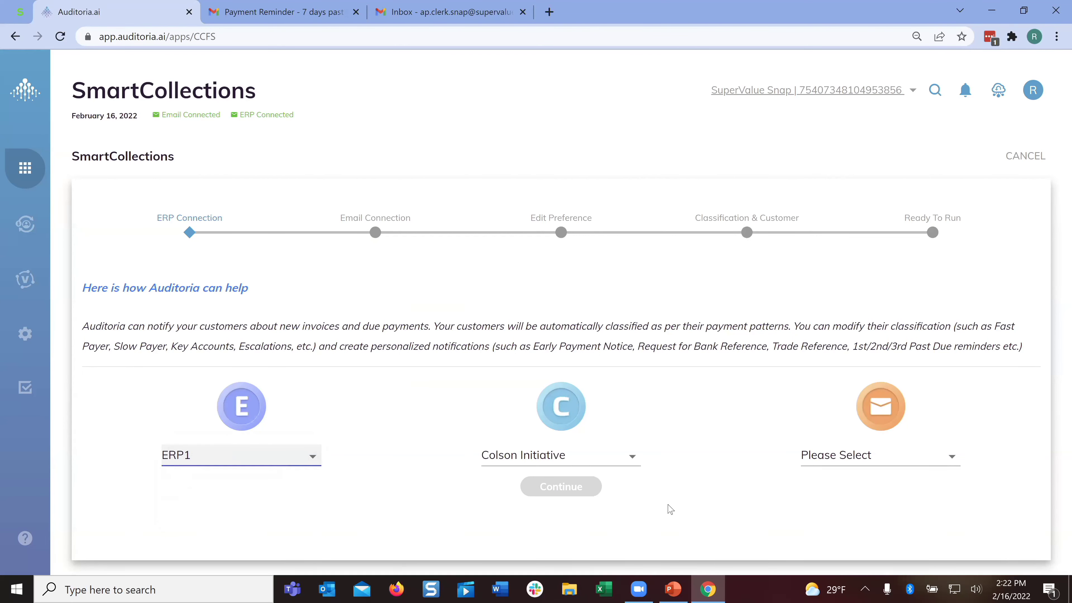
{"action": "left_click", "coordinate": [634, 461]}
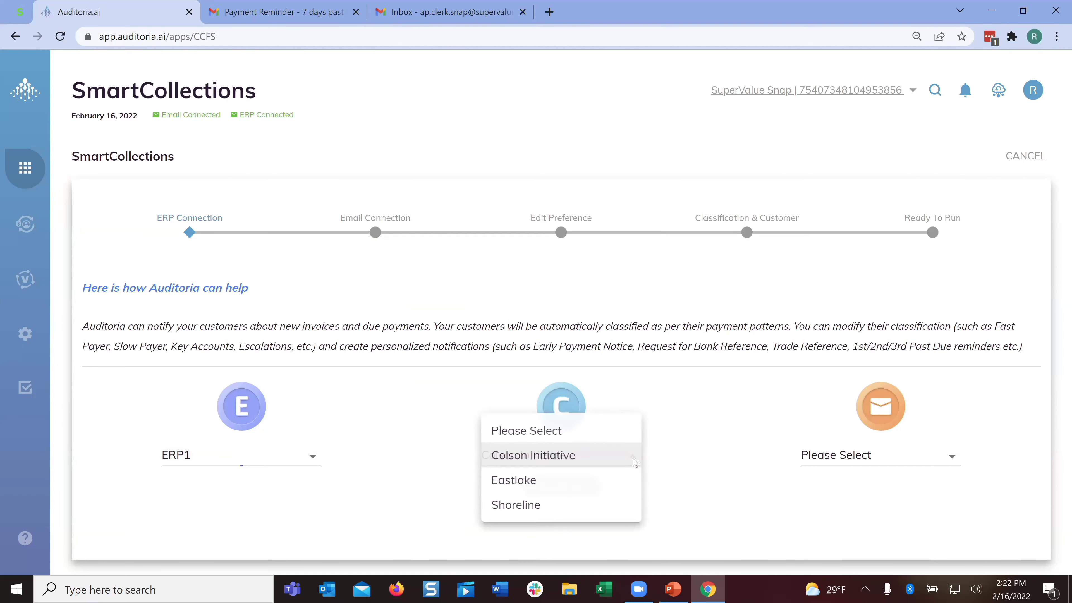
{"action": "left_click", "coordinate": [834, 479]}
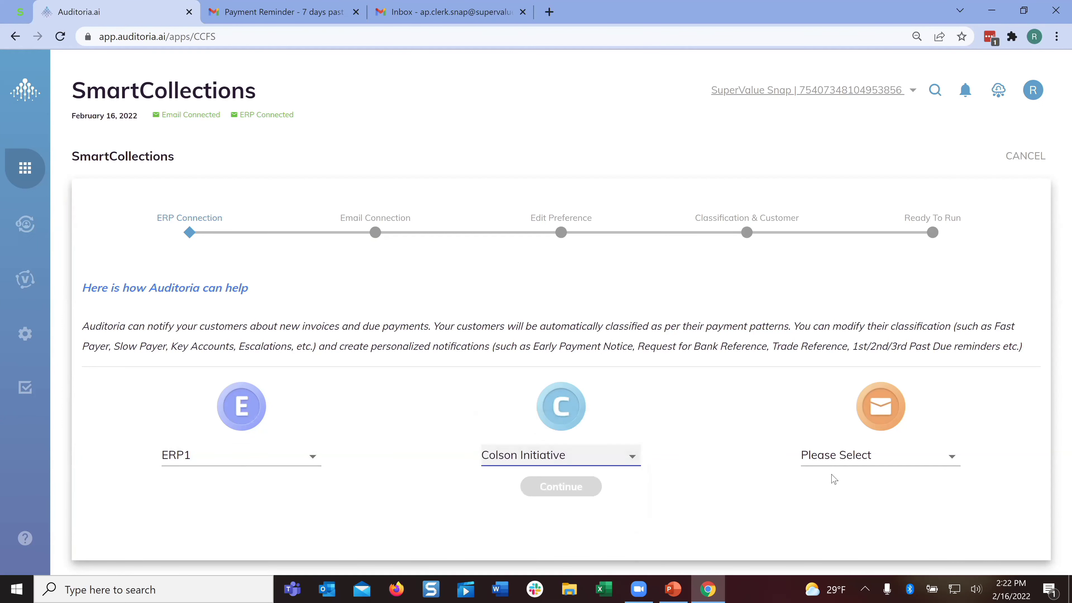
{"action": "left_click", "coordinate": [842, 465]}
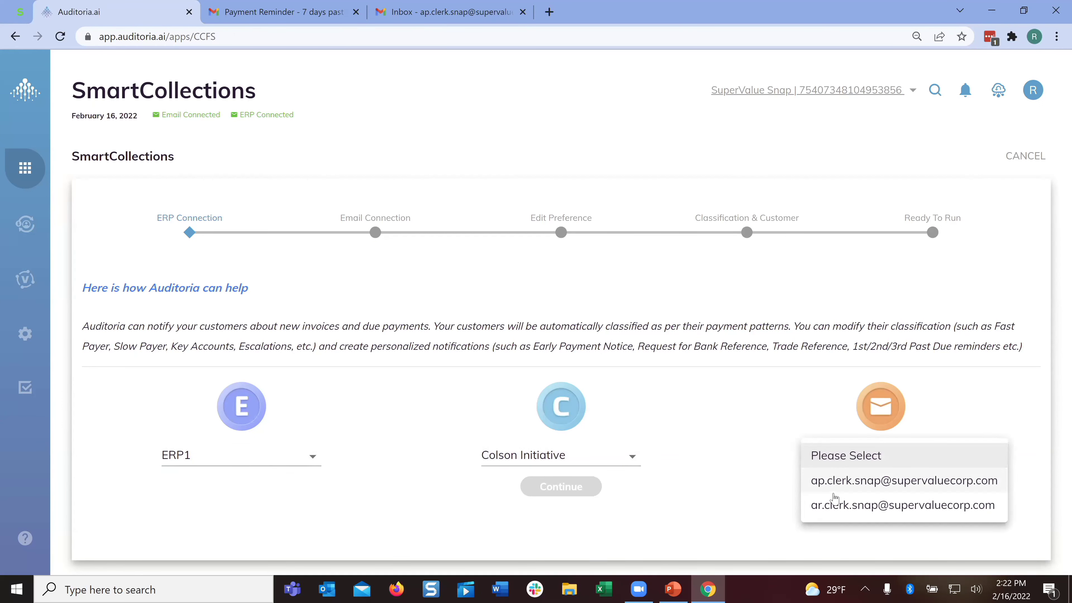
{"action": "left_click", "coordinate": [852, 506]}
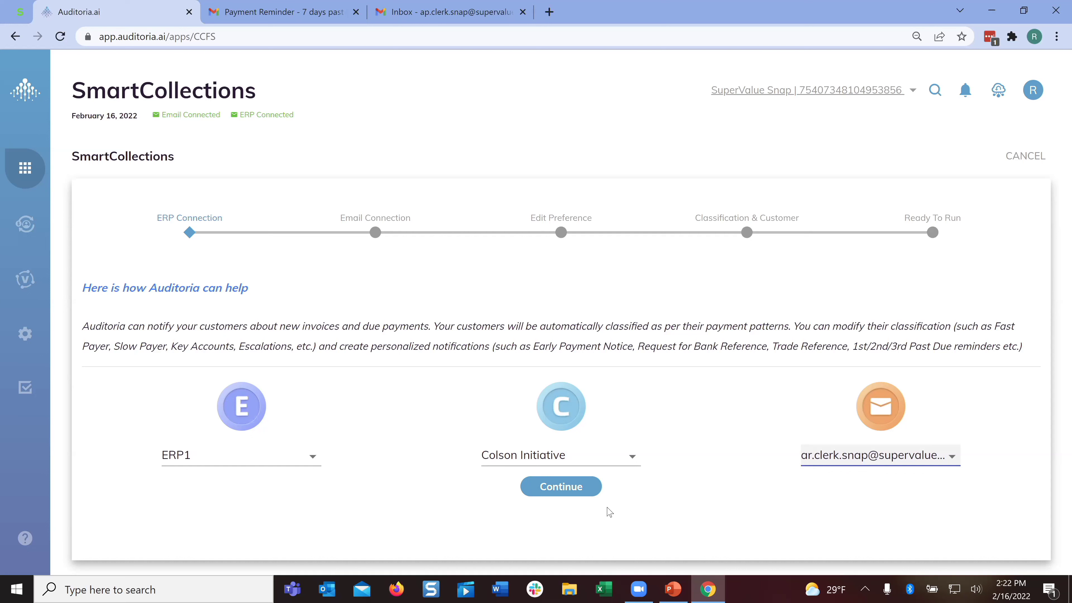
- Continue the setup to the dunning offsets and view the Regular Account's days-before-due-date choices, cancelling the day picker
{"action": "left_click", "coordinate": [569, 488]}
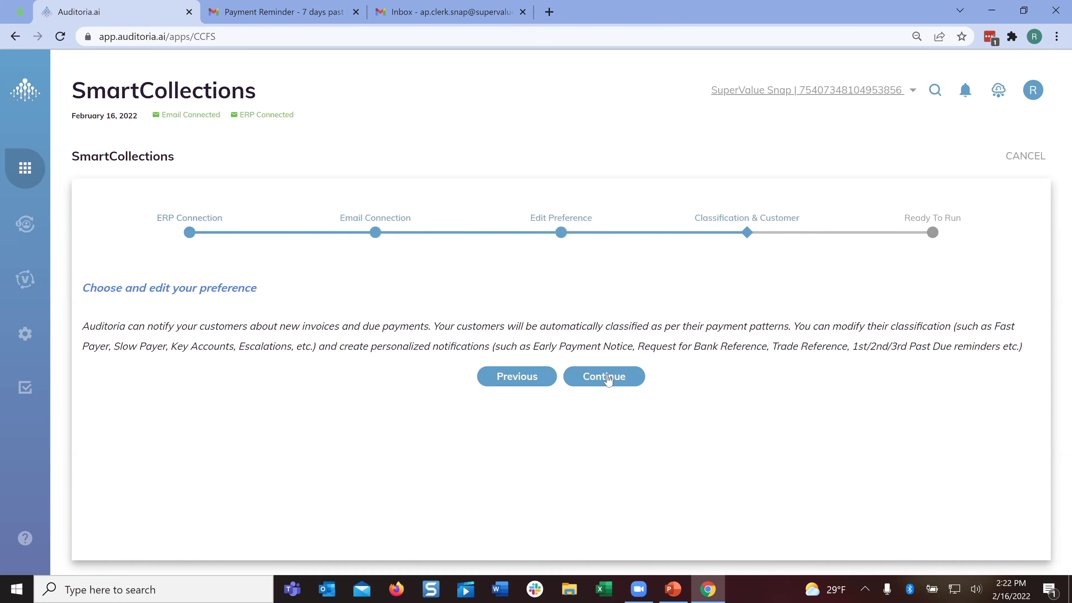
{"action": "left_click", "coordinate": [608, 381]}
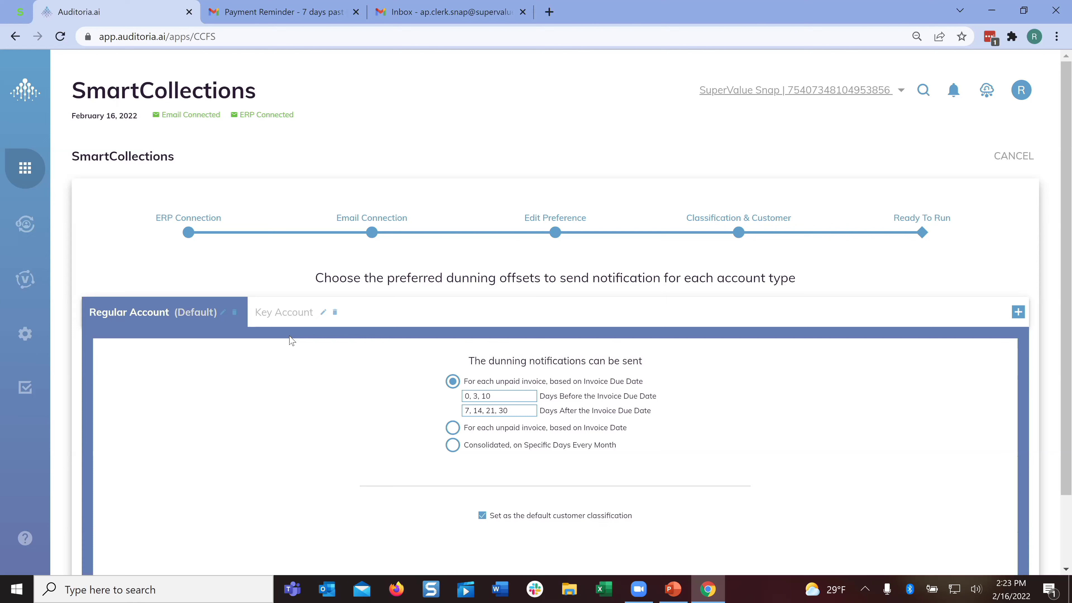
{"action": "left_click", "coordinate": [1016, 313]}
{"action": "left_click", "coordinate": [492, 397]}
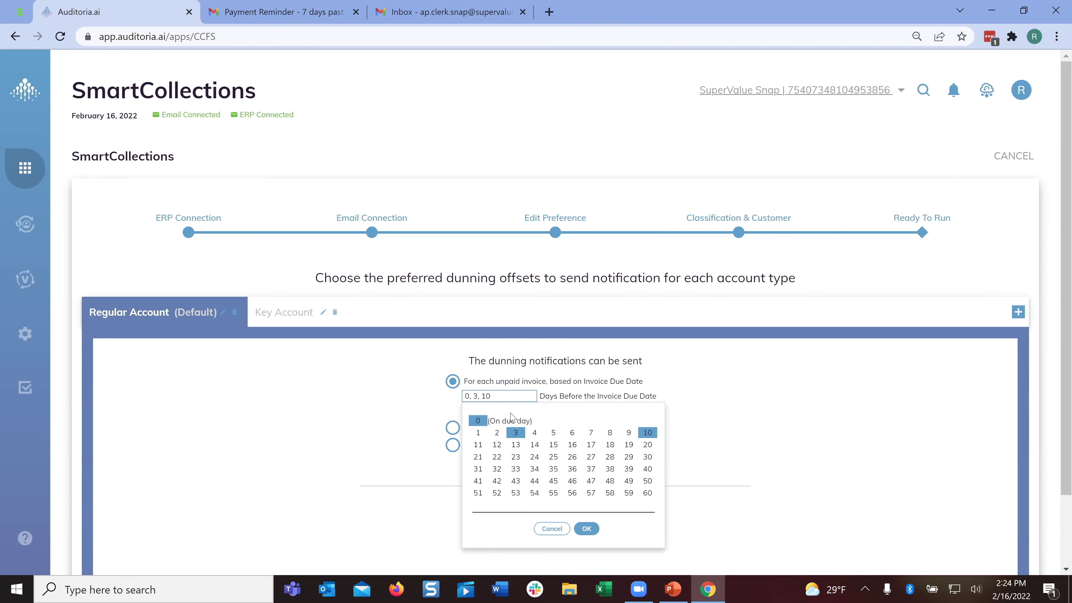
{"action": "left_click", "coordinate": [552, 529]}
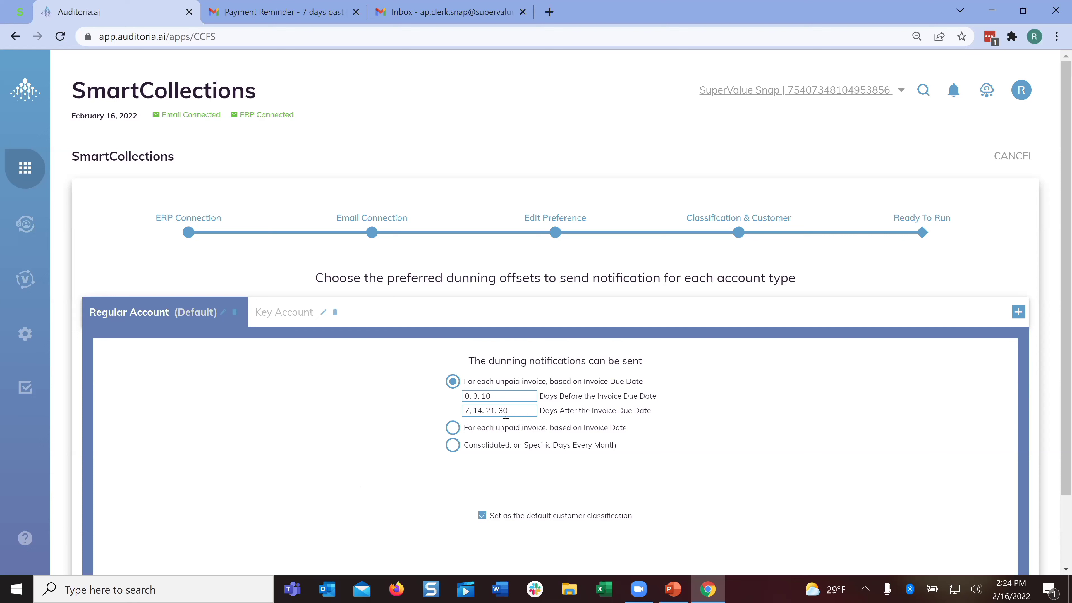
- Set Key Account dunning notifications to consolidated on specific days every month, return to Regular Account, and continue to the email templates
{"action": "left_click", "coordinate": [290, 315]}
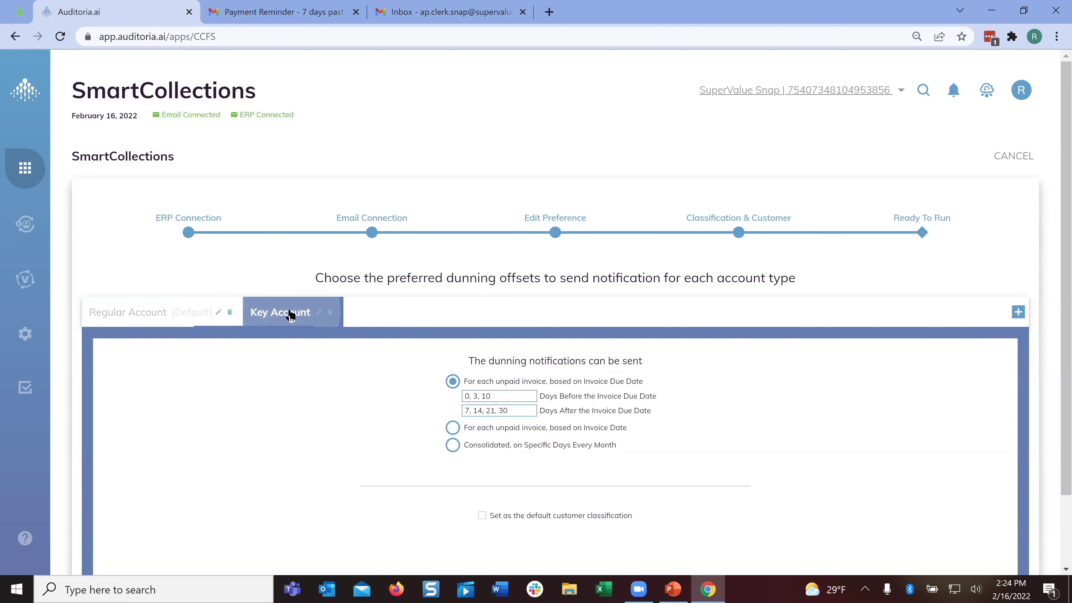
{"action": "left_click", "coordinate": [453, 445]}
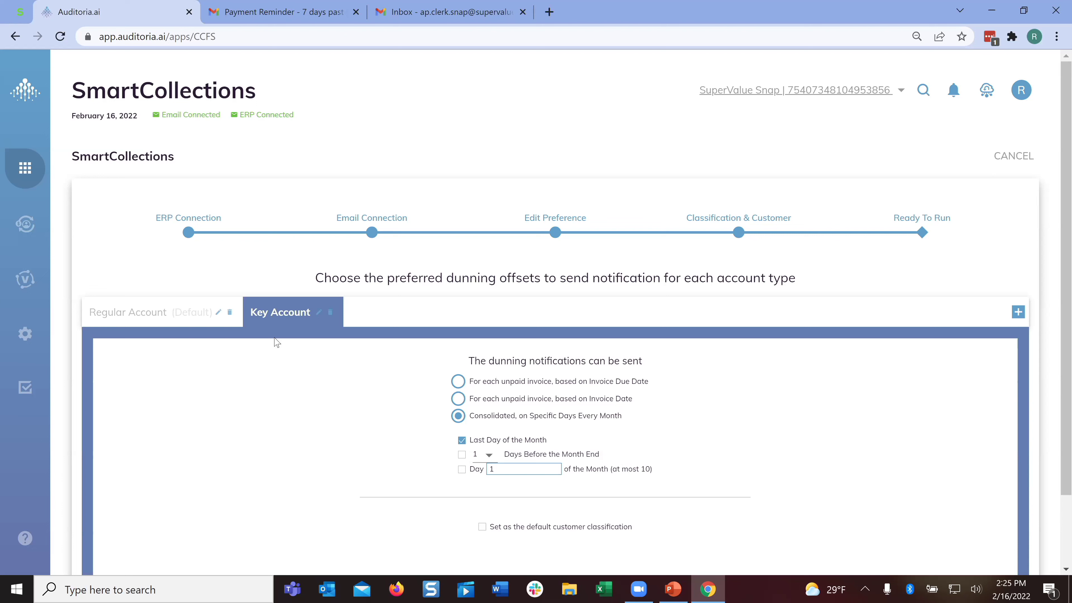
{"action": "left_click", "coordinate": [170, 310]}
{"action": "scroll", "coordinate": [624, 533], "scroll_direction": "down", "scroll_amount": 1}
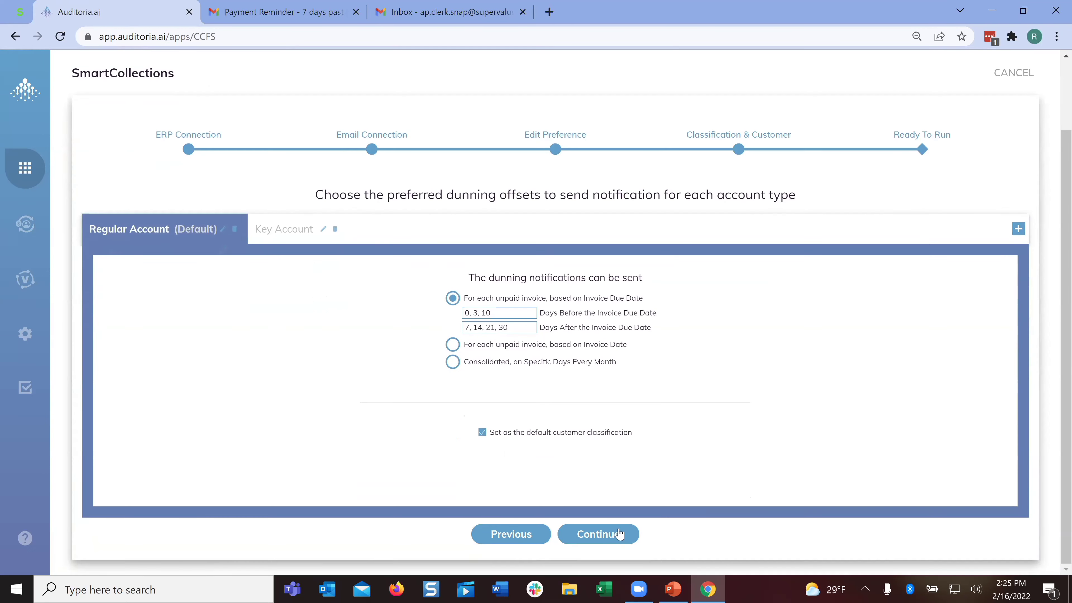
{"action": "left_click", "coordinate": [598, 534]}
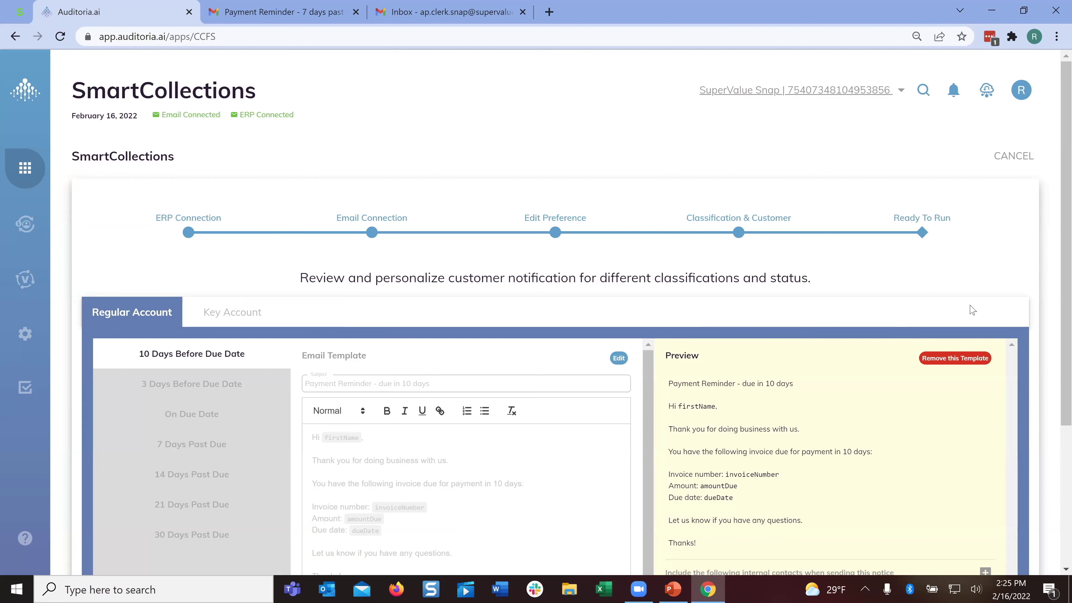
- Append a hyphen and the invoiceNumber value to the Regular Account's 10 Days Before Due Date email subject, and save the template
{"action": "left_click_drag", "start_coordinate": [1053, 298], "coordinate": [1054, 362]}
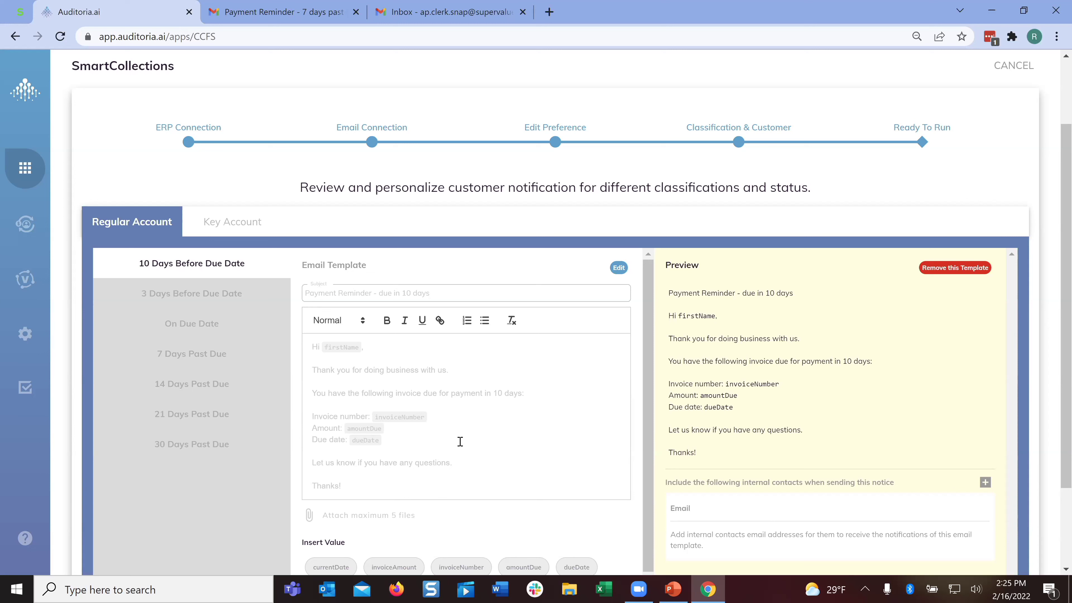
{"action": "left_click", "coordinate": [618, 268]}
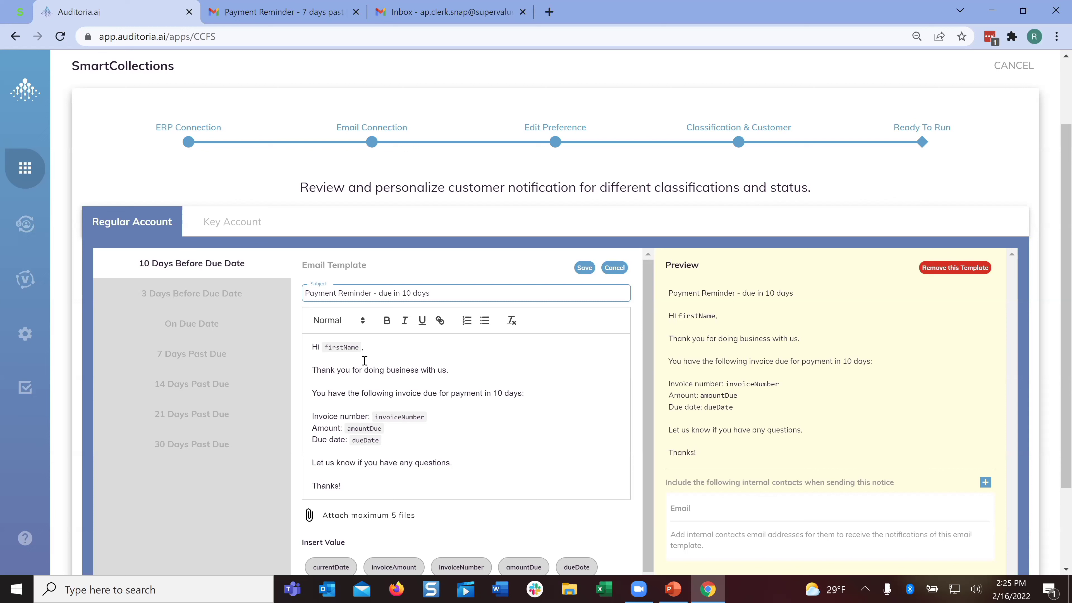
{"action": "left_click", "coordinate": [454, 293]}
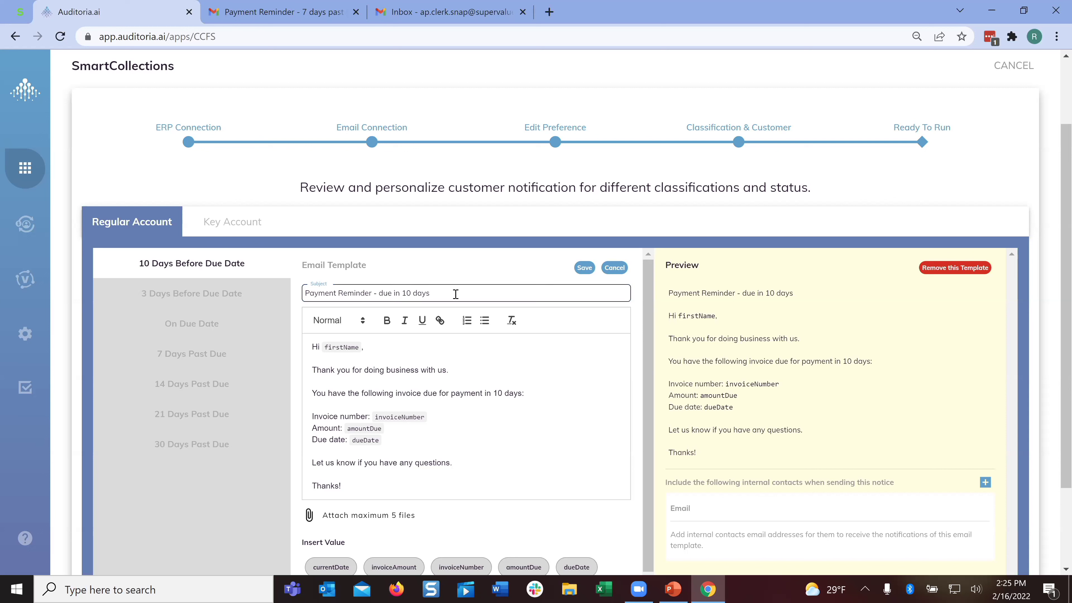
{"action": "type", "text": "-"}
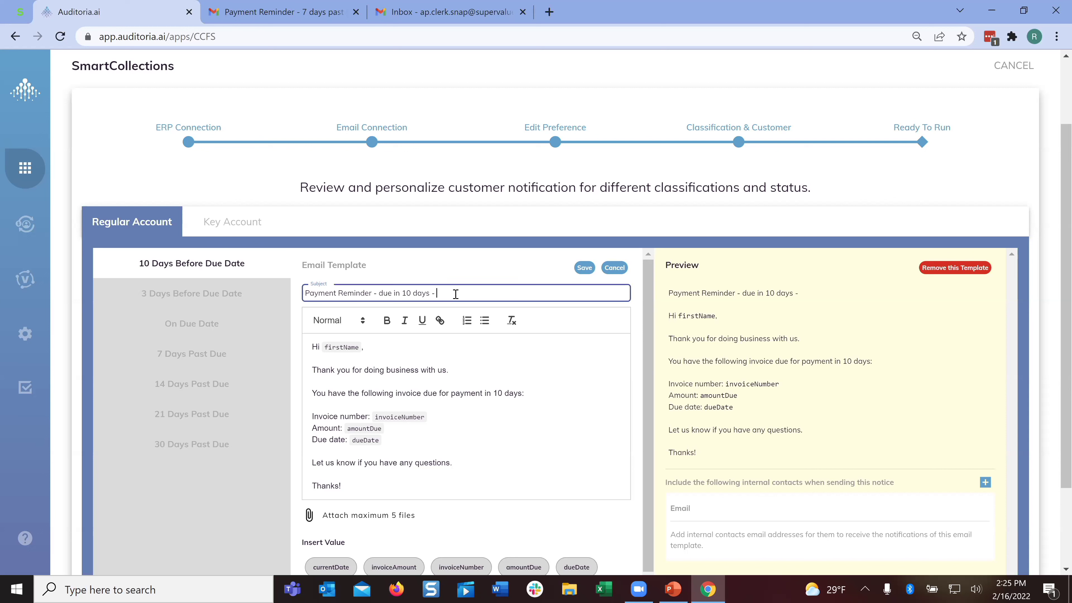
{"action": "left_click", "coordinate": [458, 567]}
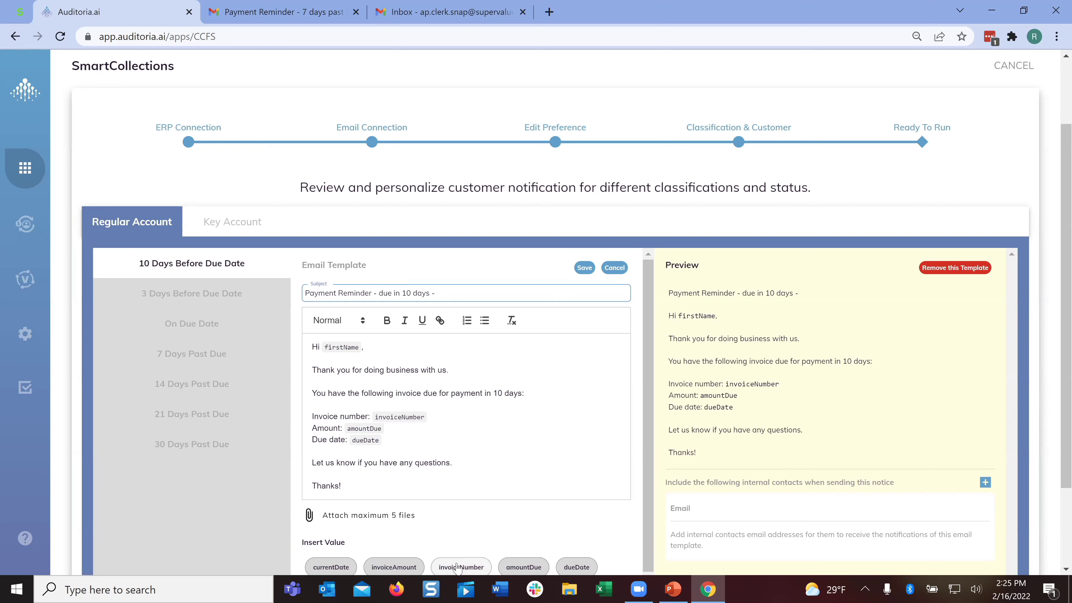
{"action": "left_click", "coordinate": [585, 267]}
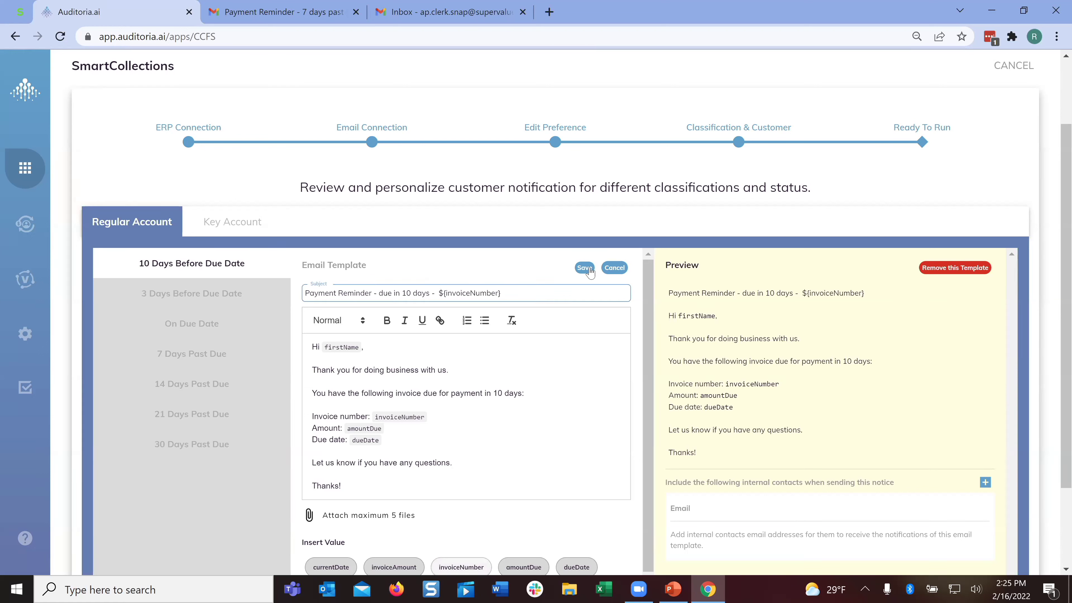
- Review the template's insert values and its Invoices and Statement attachment options, and continue to the customer list
{"action": "left_click_drag", "start_coordinate": [649, 333], "coordinate": [646, 398]}
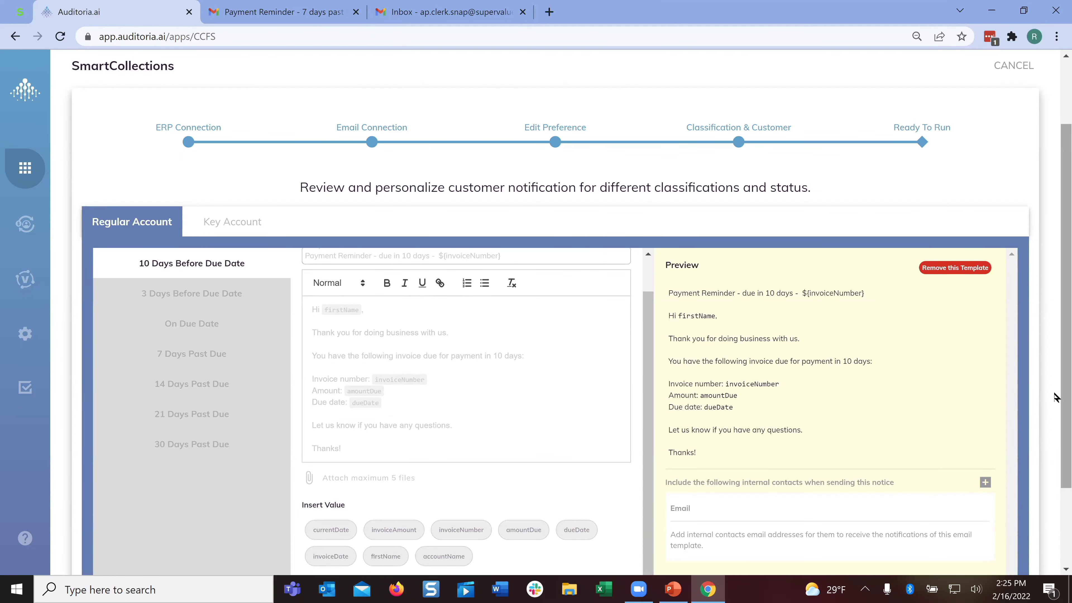
{"action": "scroll", "coordinate": [1055, 422], "scroll_direction": "down", "scroll_amount": 3}
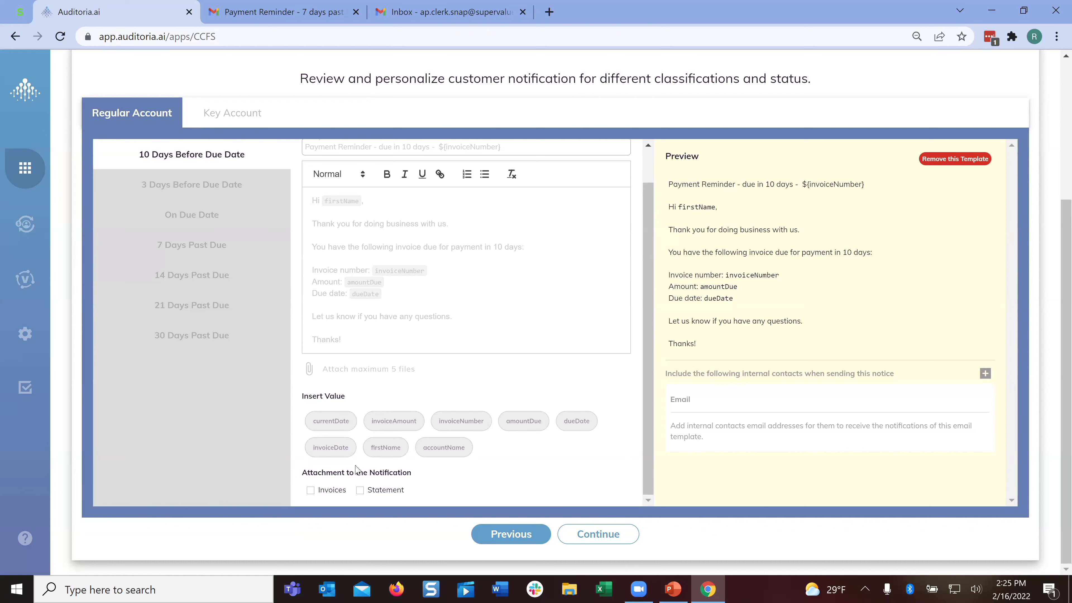
{"action": "left_click", "coordinate": [351, 490]}
{"action": "left_click", "coordinate": [350, 490]}
{"action": "left_click", "coordinate": [602, 535]}
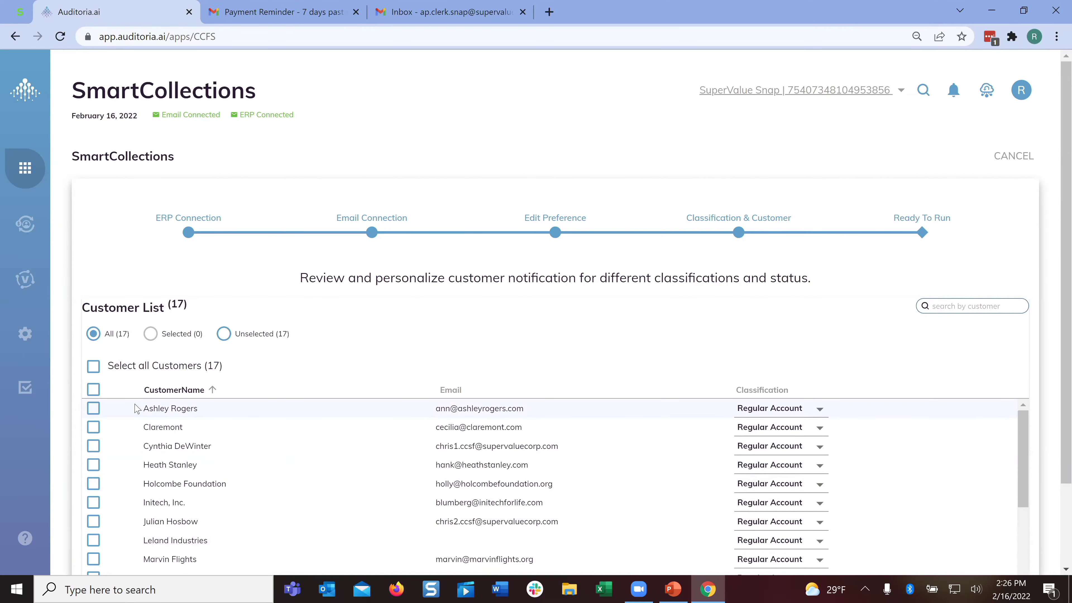
- Try selecting and clearing all customers, select only the first listed customer, and continue to the final run summary
{"action": "left_click", "coordinate": [94, 366]}
{"action": "left_click", "coordinate": [94, 366]}
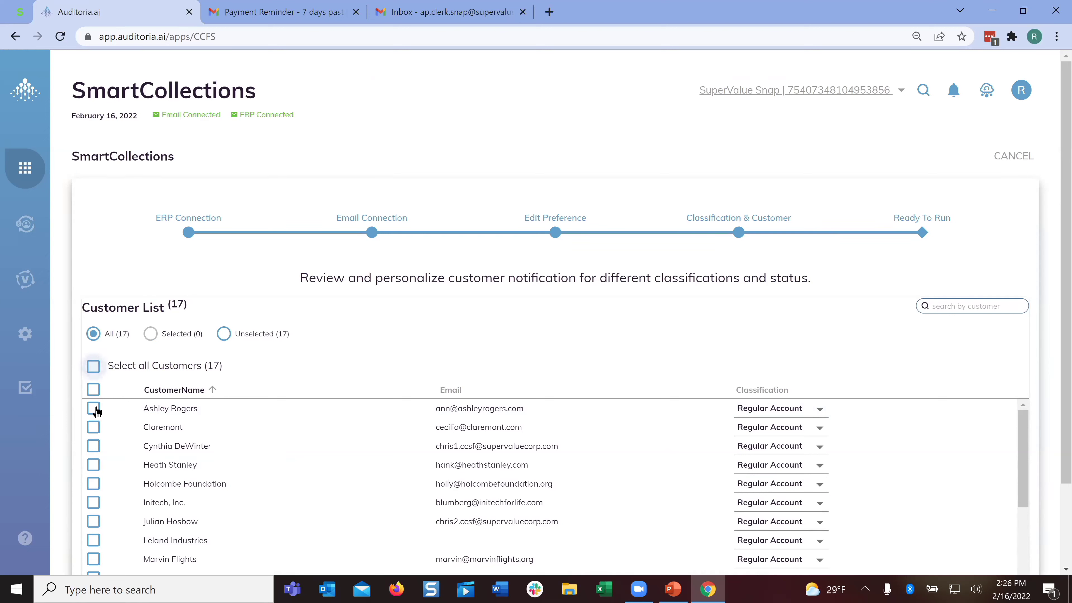
{"action": "left_click", "coordinate": [93, 408]}
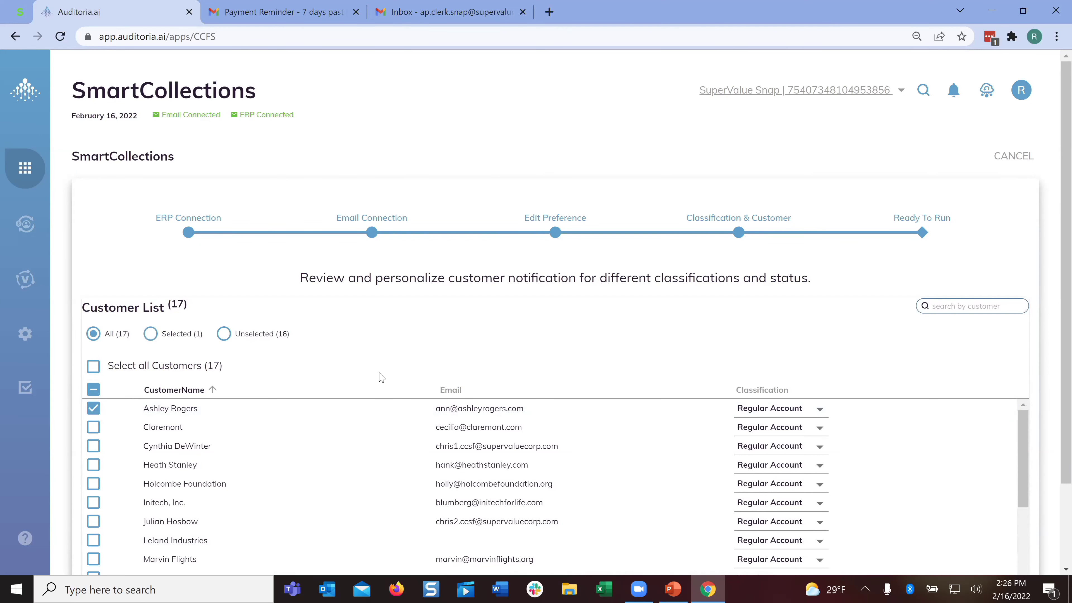
{"action": "scroll", "coordinate": [593, 446], "scroll_direction": "down", "scroll_amount": 5}
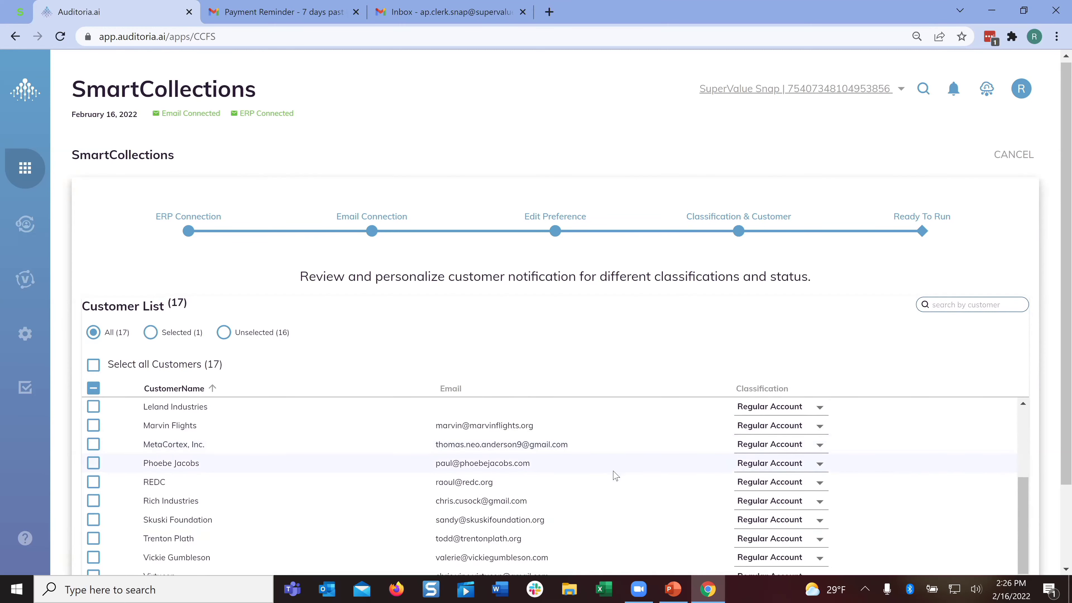
{"action": "left_click", "coordinate": [575, 542]}
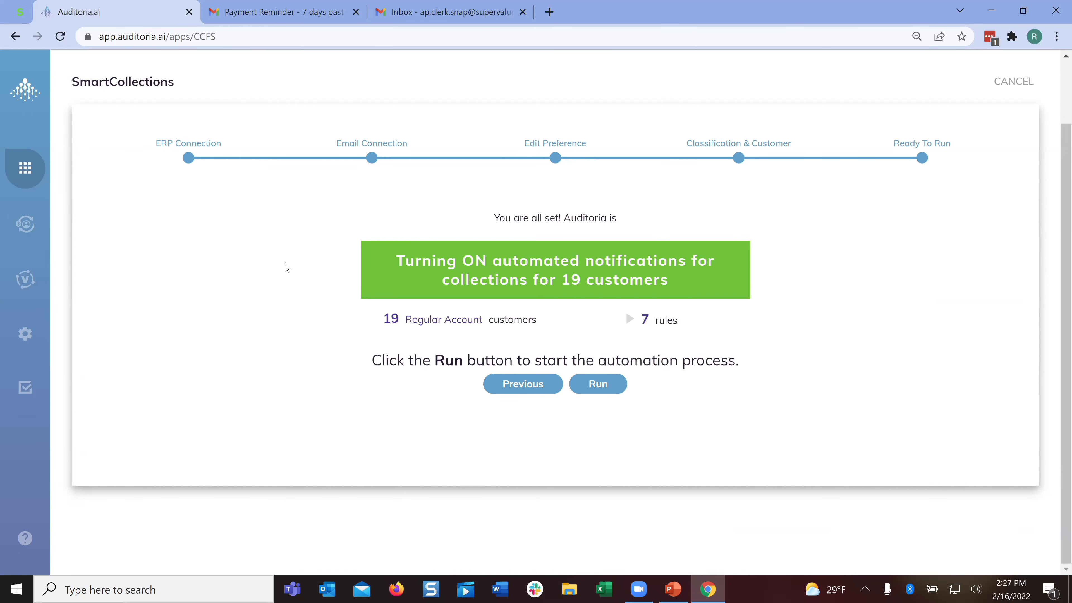
- Leave the setup for SmartFlow Management, switch to Gmail, and review the labelled conversations in the AR clerk's inbox
{"action": "left_click", "coordinate": [24, 169]}
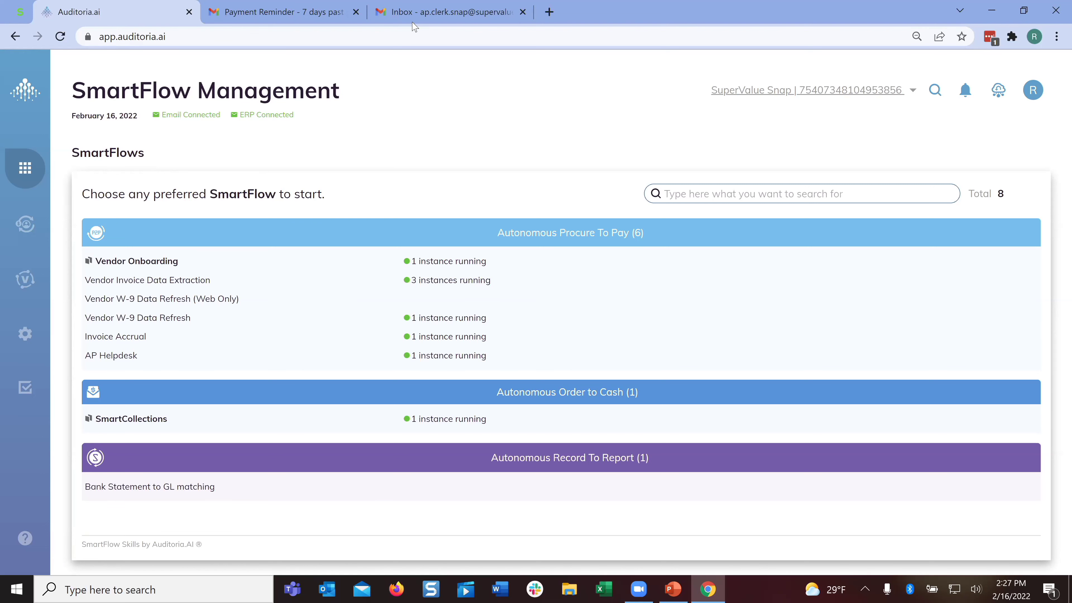
{"action": "key", "text": "ctrl+Tab"}
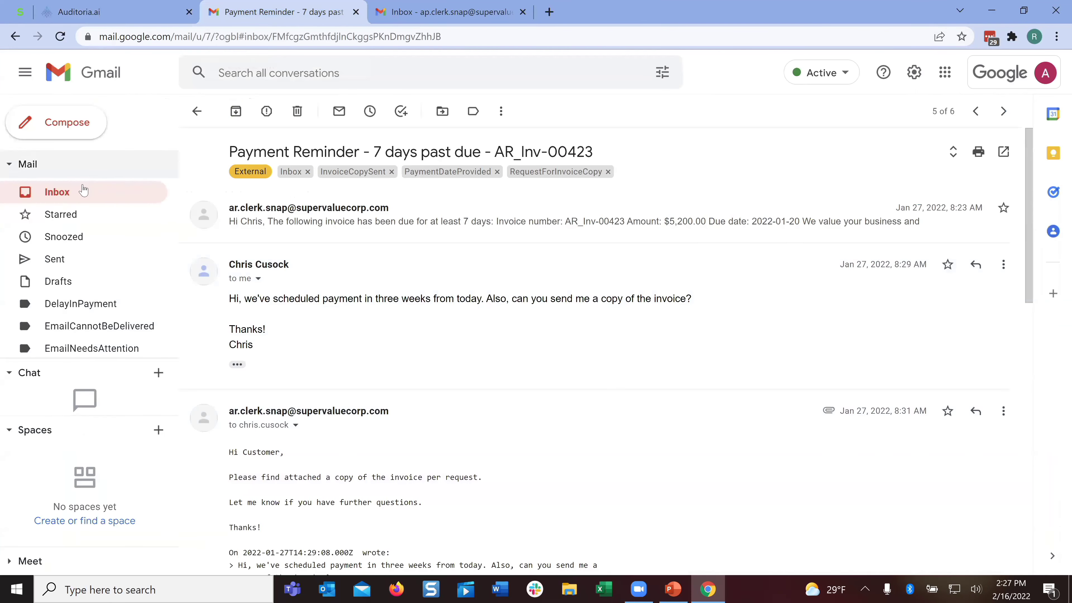
{"action": "left_click", "coordinate": [57, 192]}
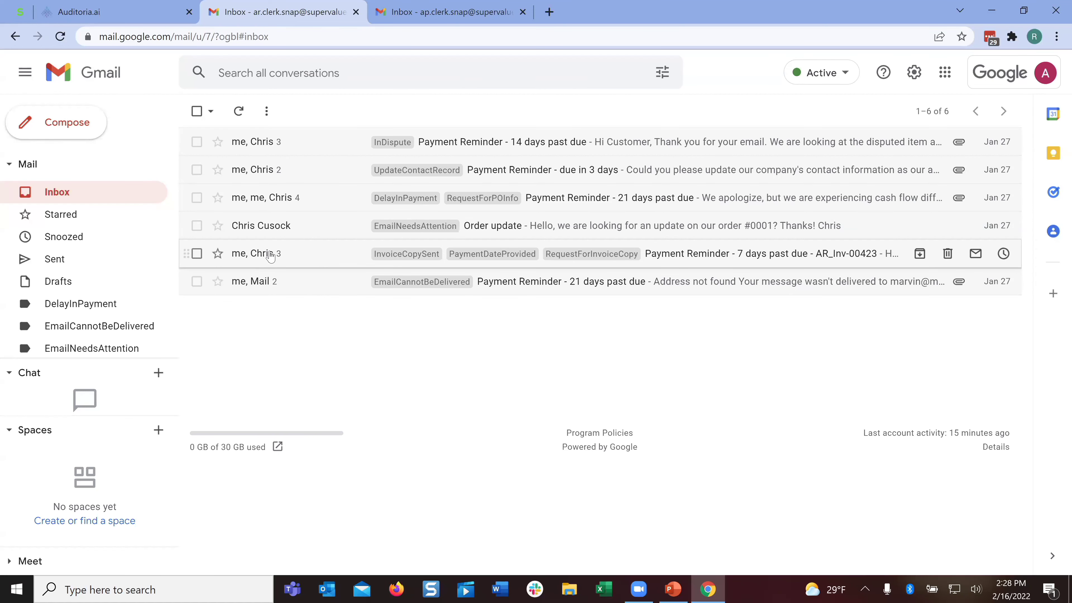
{"action": "mouse_move", "coordinate": [270, 257]}
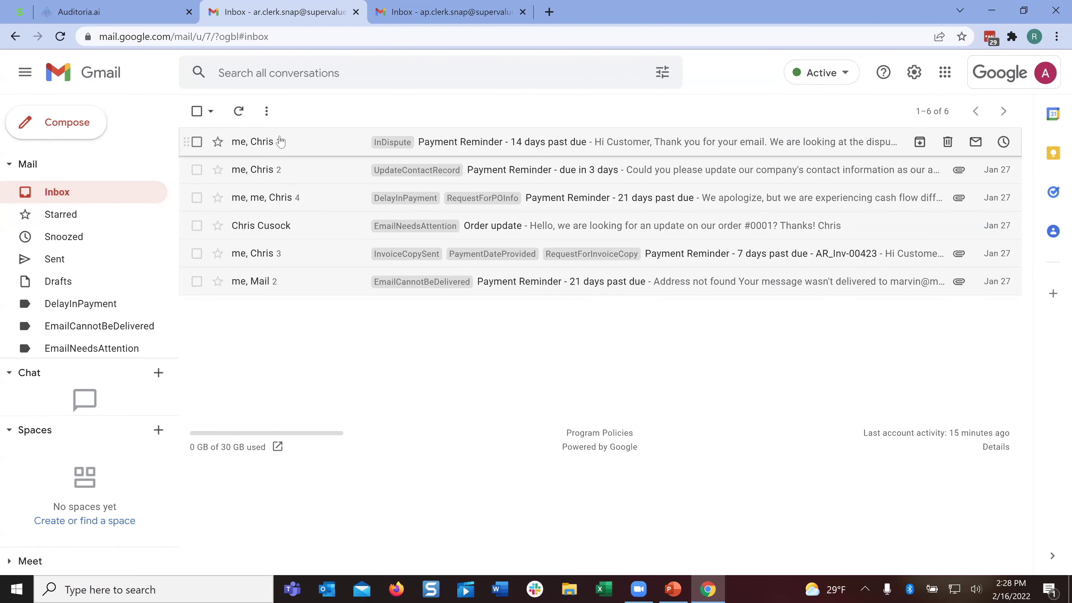
- Switch back to Auditoria's SmartCollections and expand Rich Industries in Customer Explorer to examine its invoices, scheduled payment dates and notes
{"action": "left_click", "coordinate": [98, 9]}
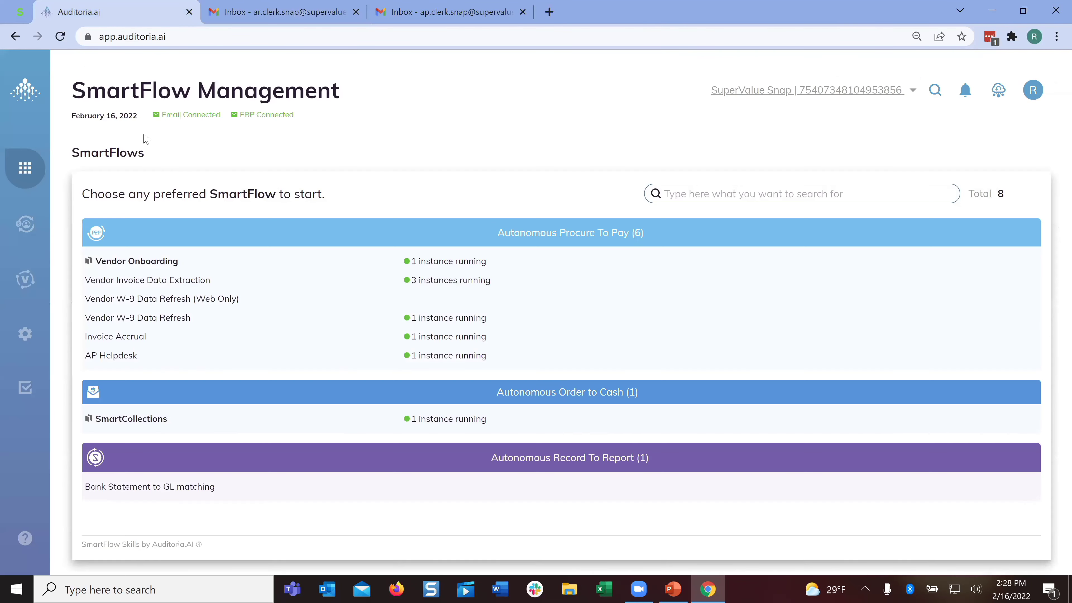
{"action": "left_click", "coordinate": [32, 220]}
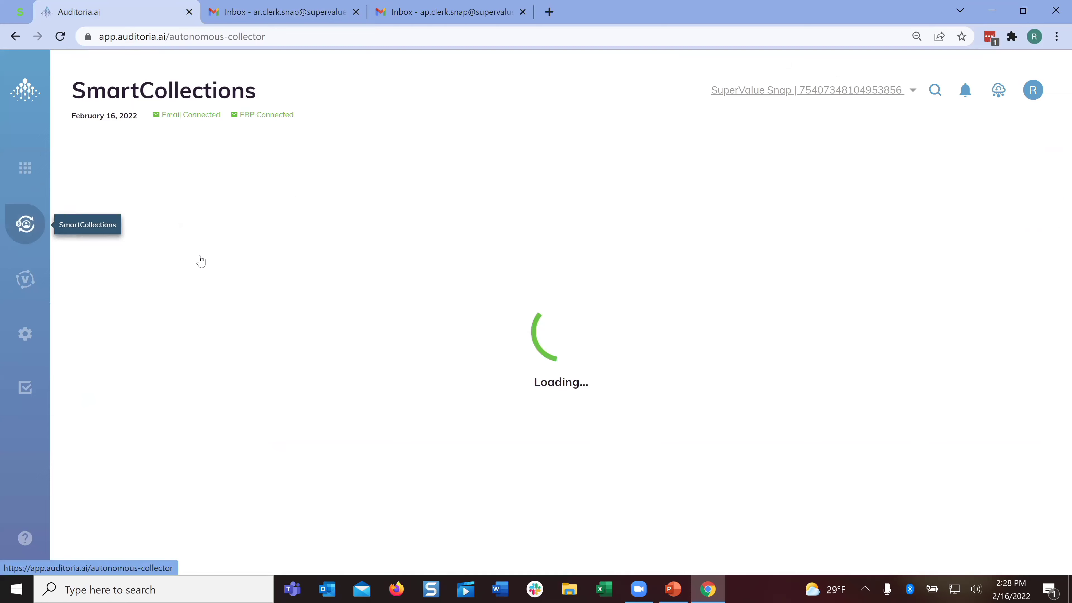
{"action": "left_click", "coordinate": [155, 286]}
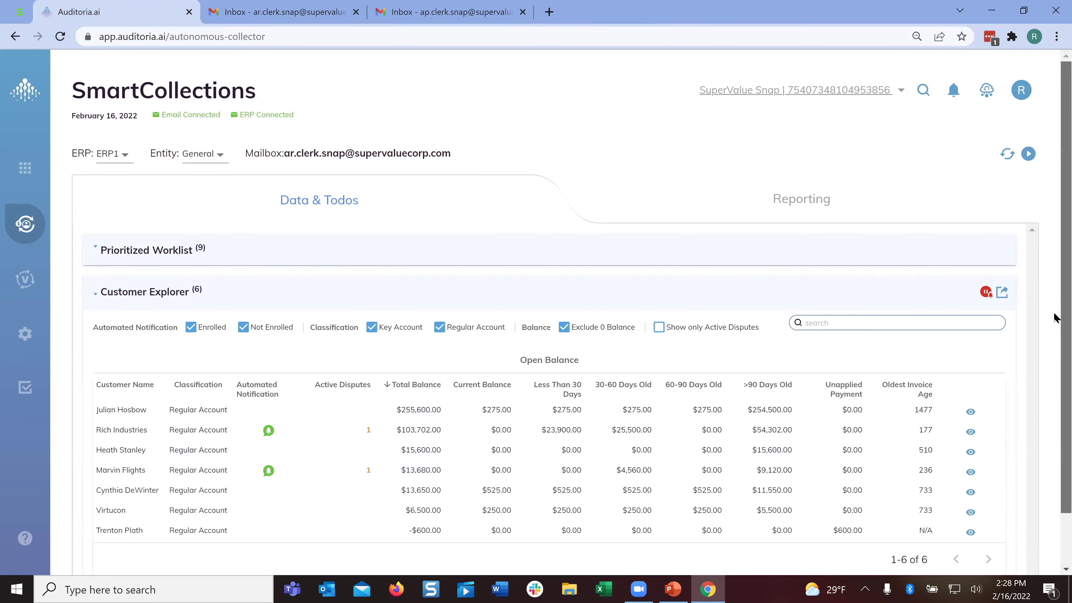
{"action": "scroll", "coordinate": [1053, 313], "scroll_direction": "down", "scroll_amount": 2}
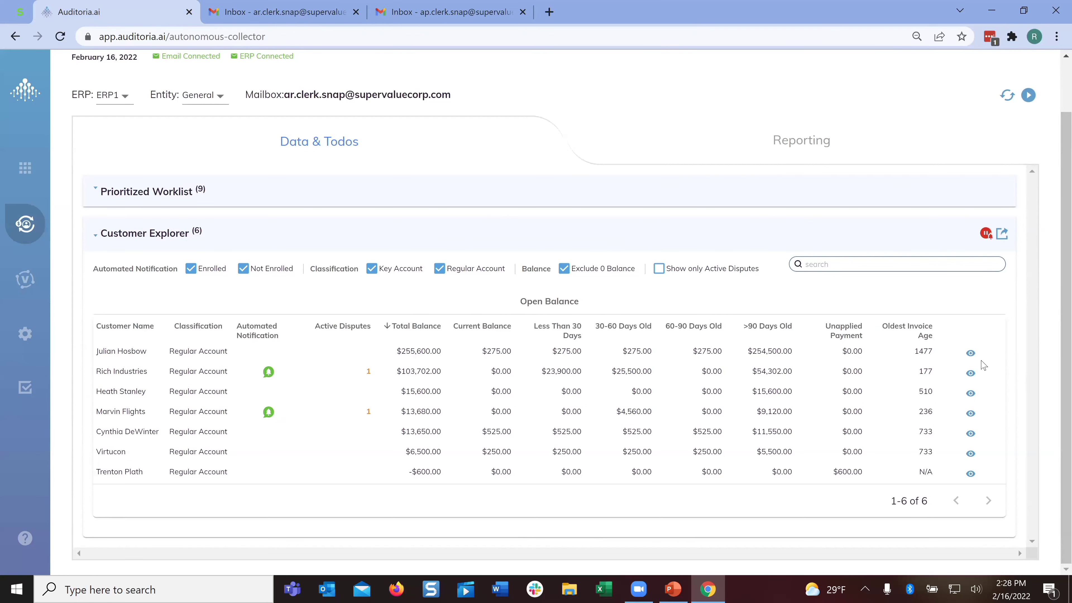
{"action": "left_click", "coordinate": [971, 372]}
{"action": "scroll", "coordinate": [1053, 312], "scroll_direction": "down", "scroll_amount": 3}
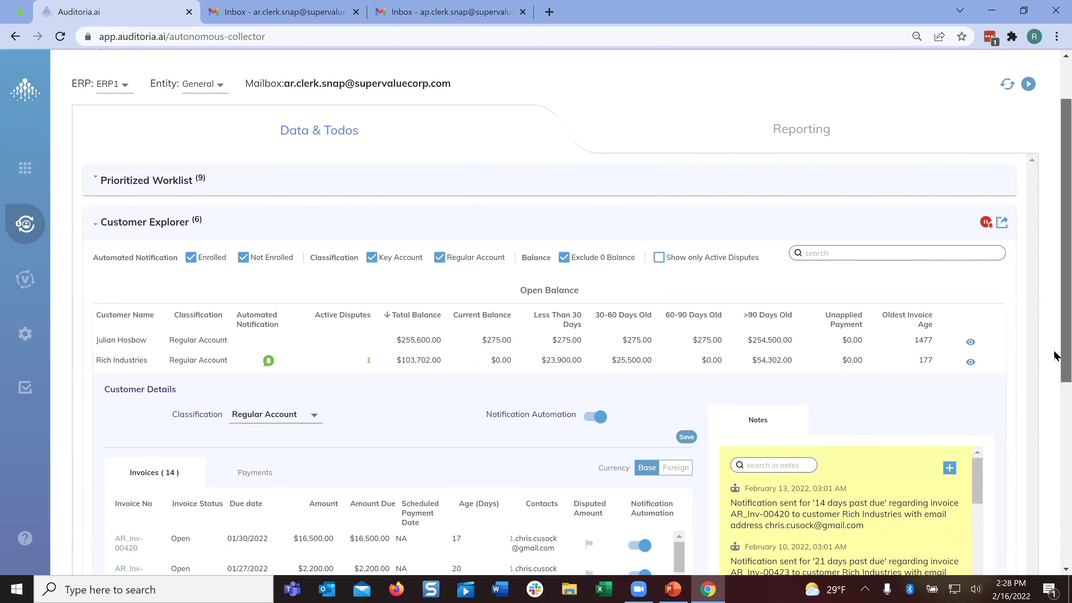
{"action": "scroll", "coordinate": [1053, 436], "scroll_direction": "down", "scroll_amount": 4}
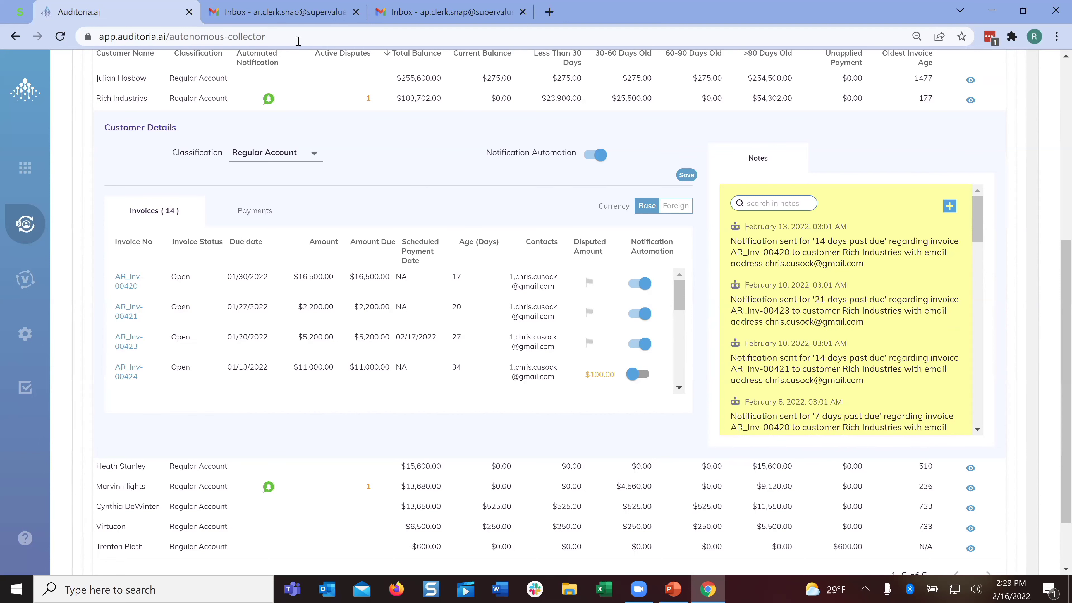
- Switch to Gmail, open the 7 days past due Payment Reminder conversation, and expand its original reminder to read the exchange
{"action": "left_click", "coordinate": [289, 17]}
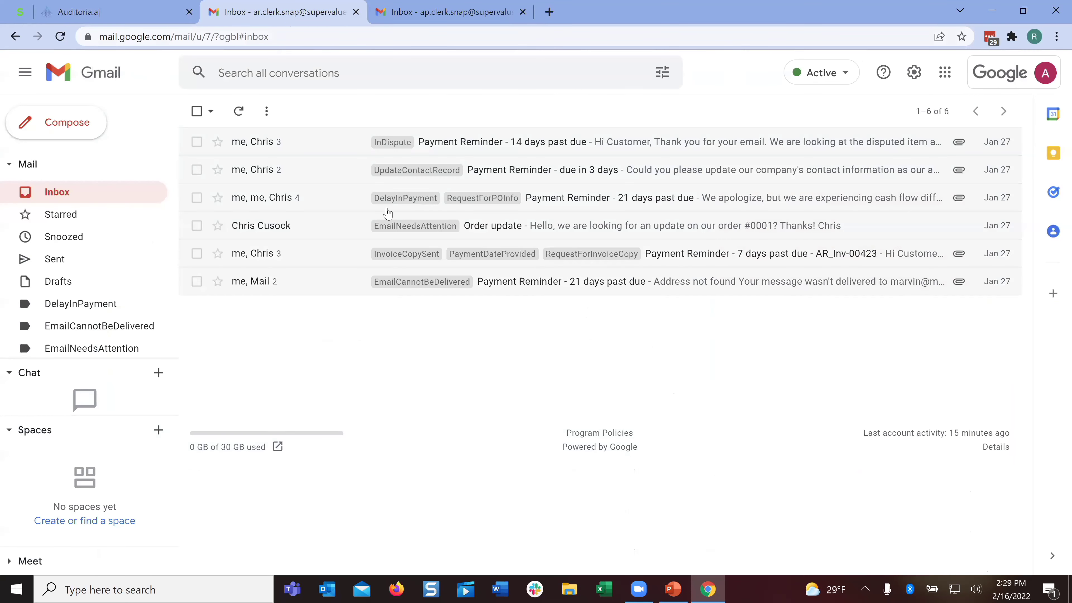
{"action": "left_click", "coordinate": [289, 256]}
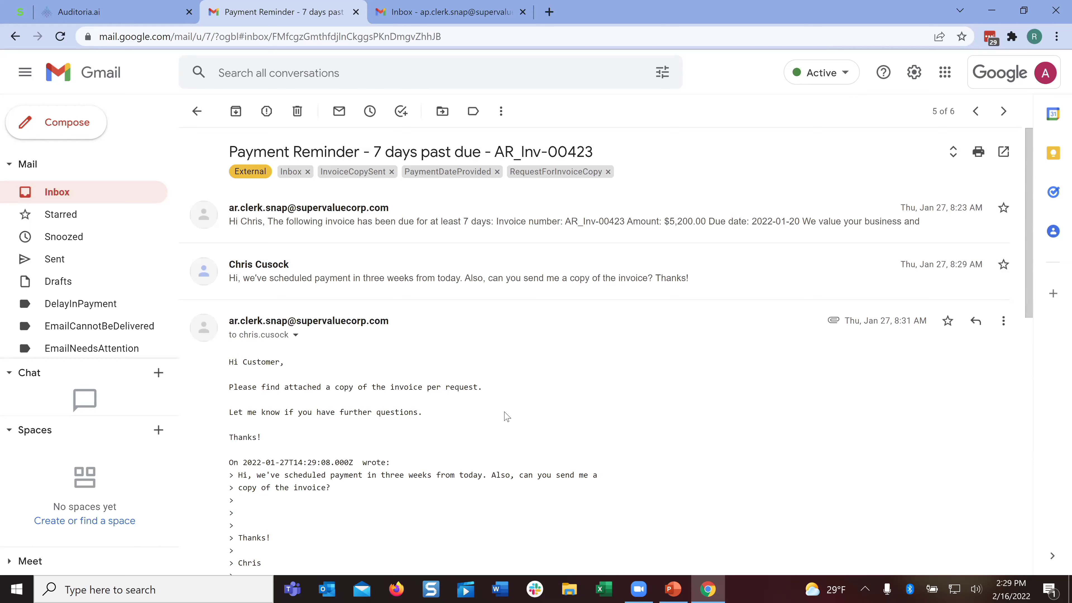
{"action": "left_click", "coordinate": [324, 218]}
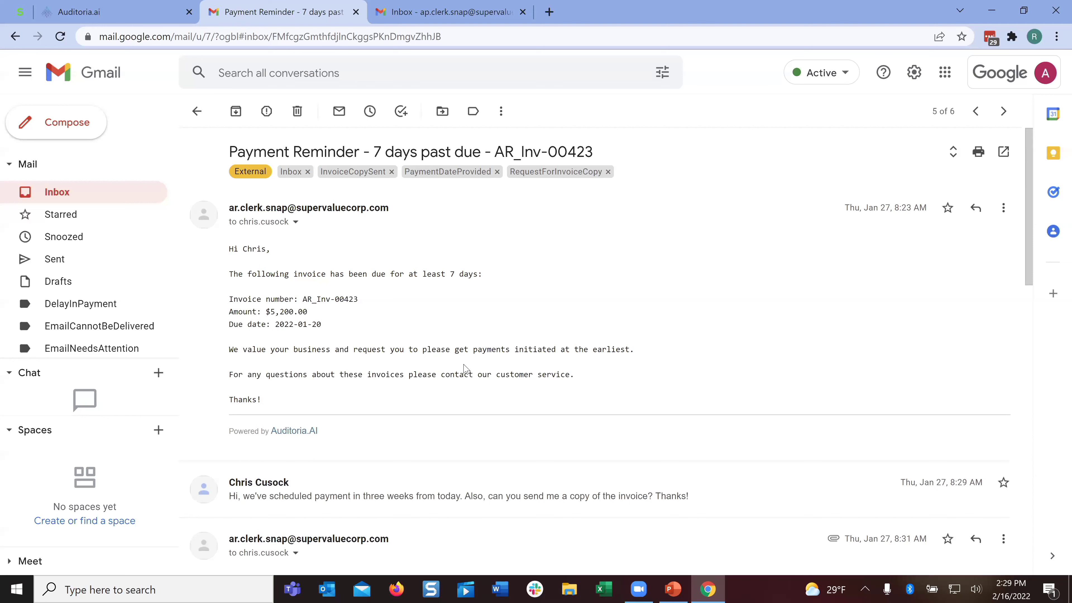
{"action": "scroll", "coordinate": [413, 367], "scroll_direction": "down", "scroll_amount": 5}
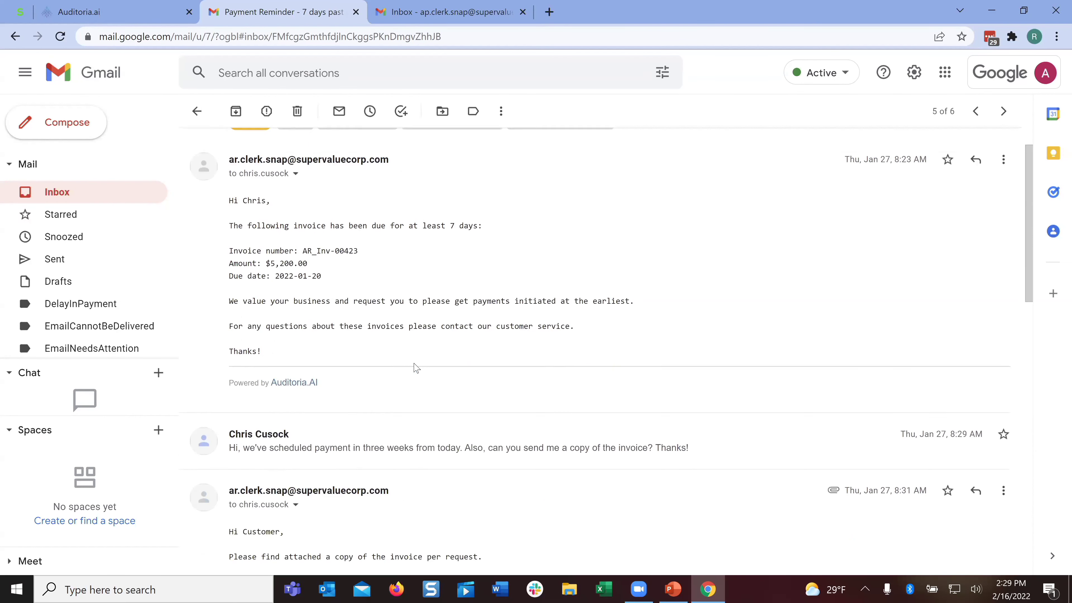
- Expand the customer's reply in the 7 days past due exchange, read through to the attached invoice, and recheck Rich Industries in Auditoria
{"action": "left_click", "coordinate": [297, 280]}
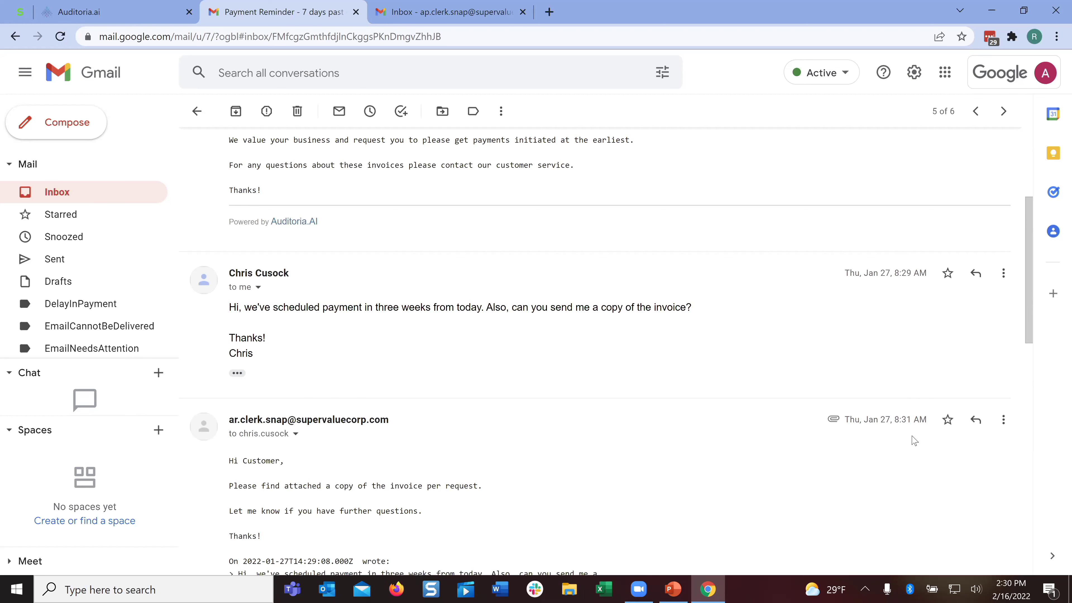
{"action": "scroll", "coordinate": [913, 441], "scroll_direction": "down", "scroll_amount": 1}
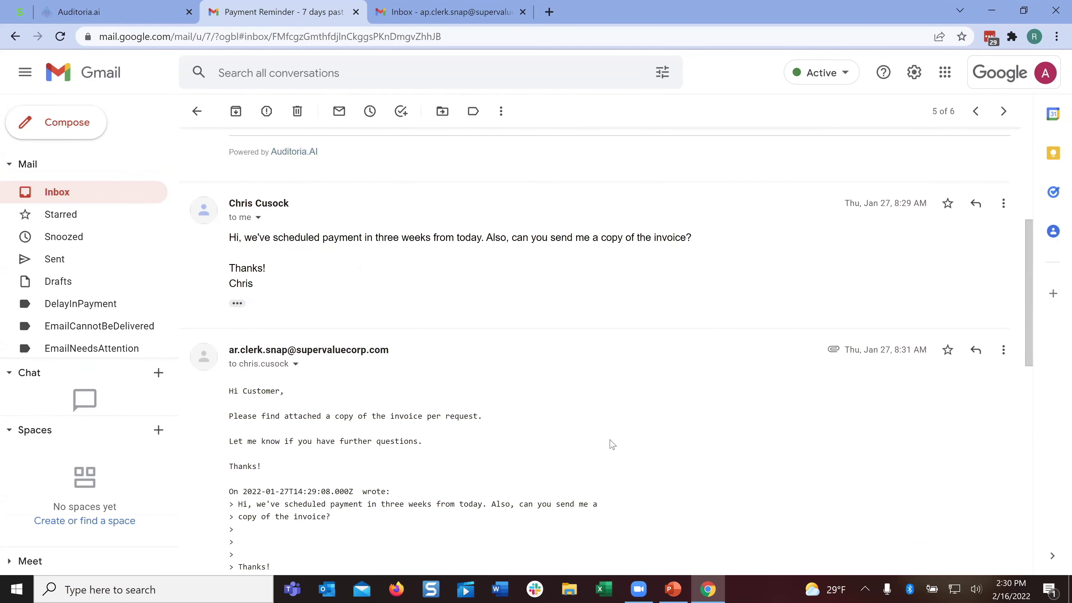
{"action": "scroll", "coordinate": [611, 444], "scroll_direction": "down", "scroll_amount": 9}
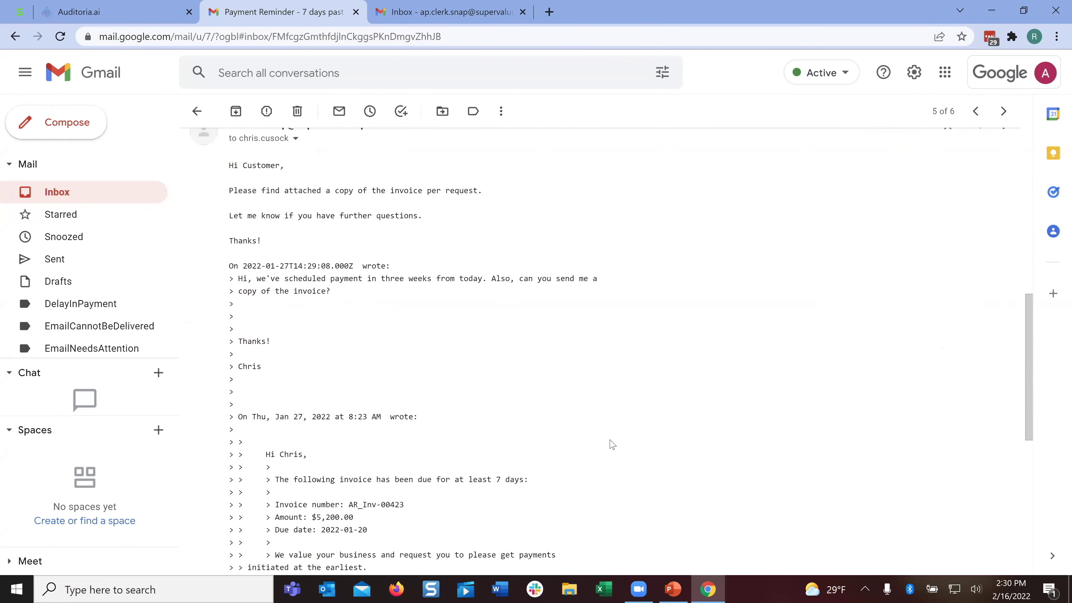
{"action": "scroll", "coordinate": [612, 444], "scroll_direction": "down", "scroll_amount": 1}
{"action": "mouse_move", "coordinate": [279, 425]}
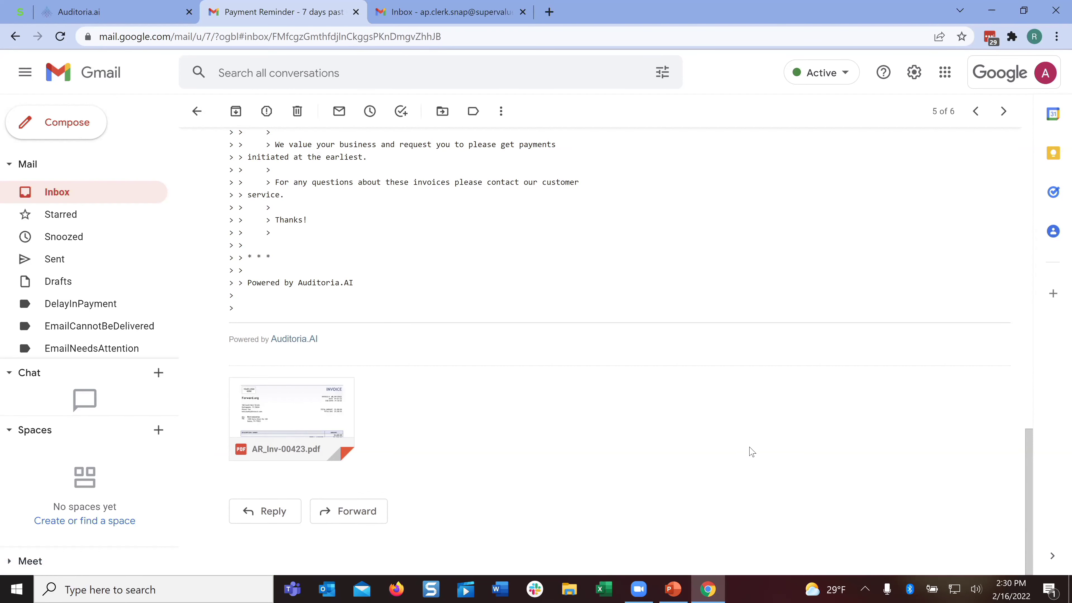
{"action": "scroll", "coordinate": [749, 450], "scroll_direction": "up", "scroll_amount": 6}
{"action": "scroll", "coordinate": [748, 450], "scroll_direction": "up", "scroll_amount": 5}
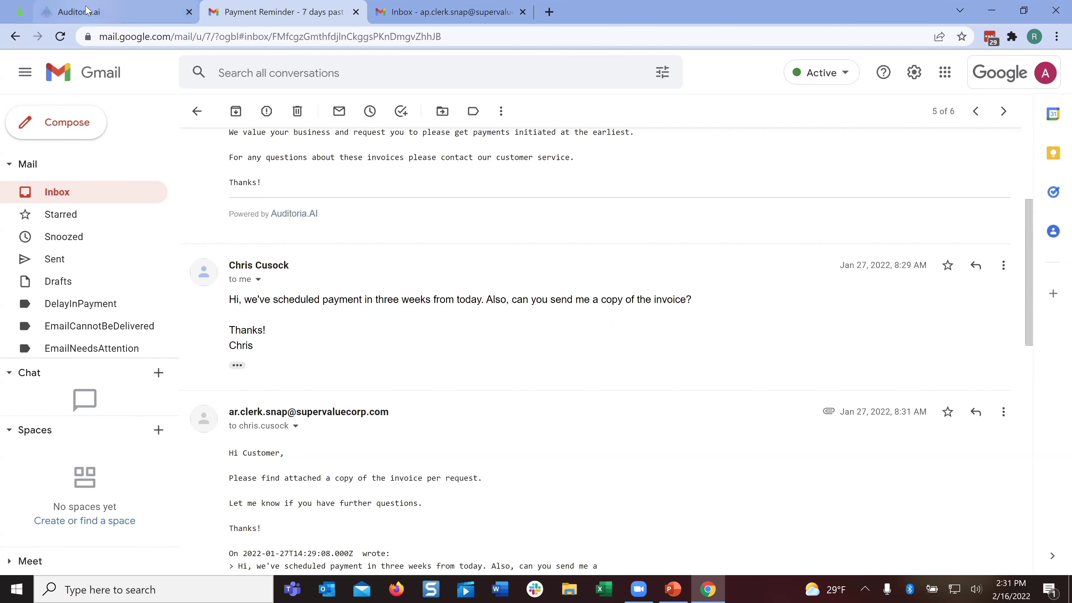
{"action": "left_click", "coordinate": [103, 20]}
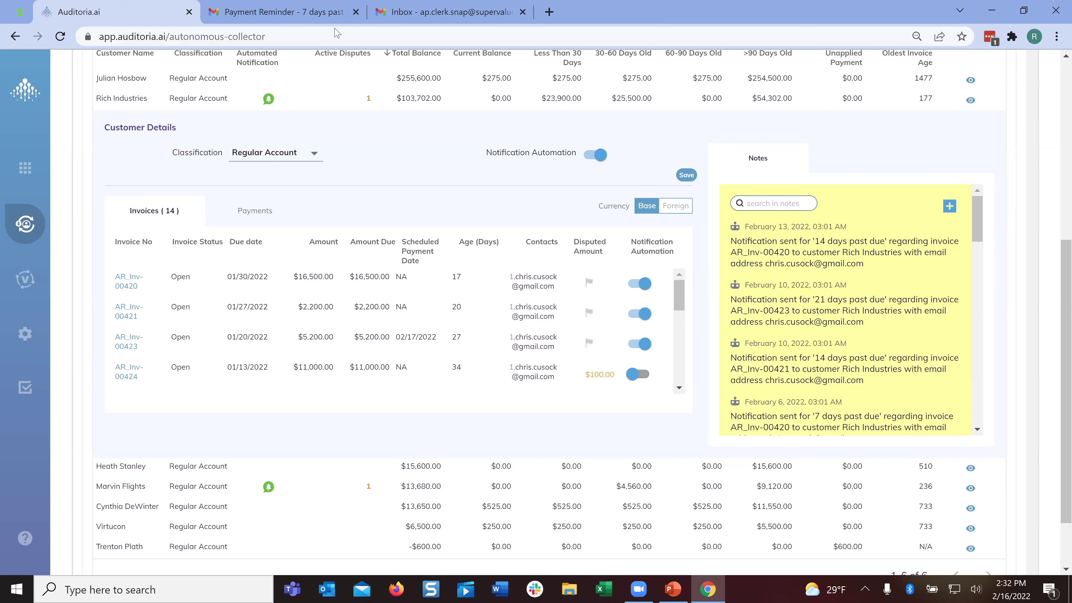
- Switch to Gmail, read the InDispute conversation Payment Reminder - 14 days past due with its original reminder expanded, and return to the inbox
{"action": "left_click", "coordinate": [337, 17]}
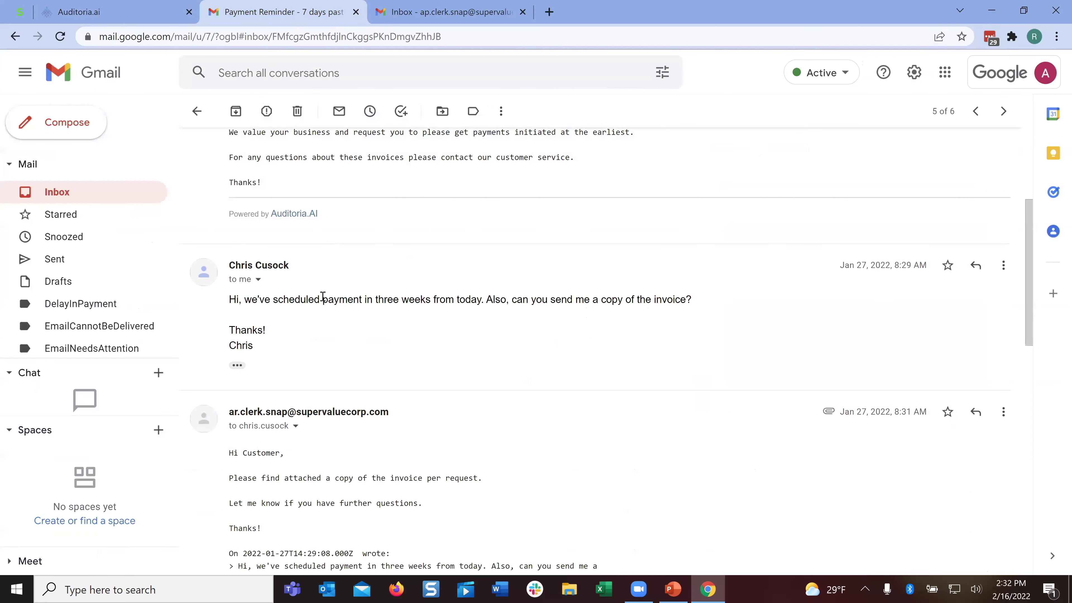
{"action": "left_click", "coordinate": [84, 193]}
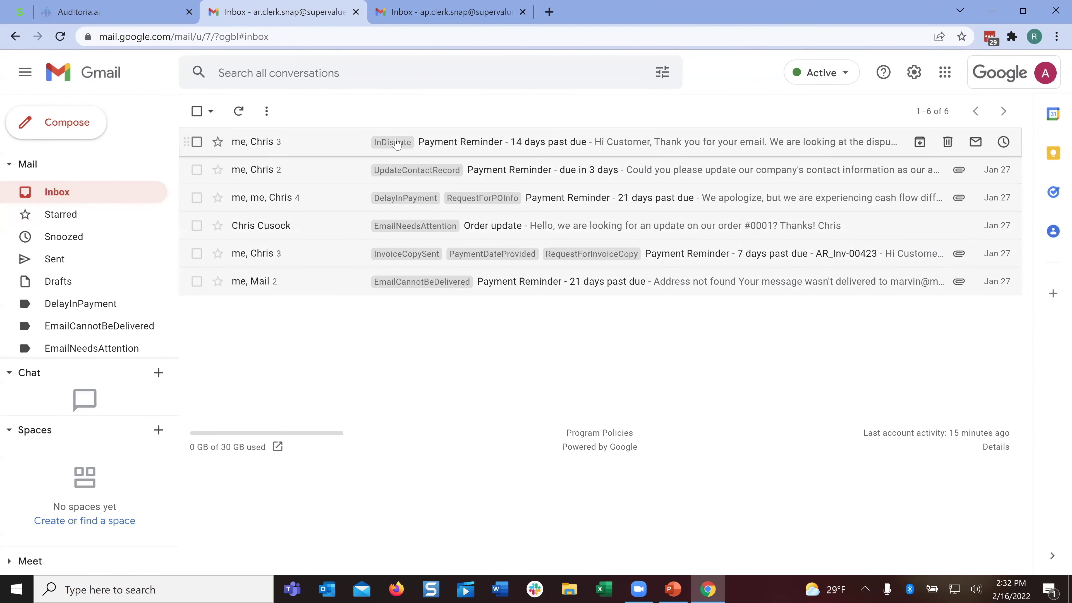
{"action": "left_click", "coordinate": [399, 143]}
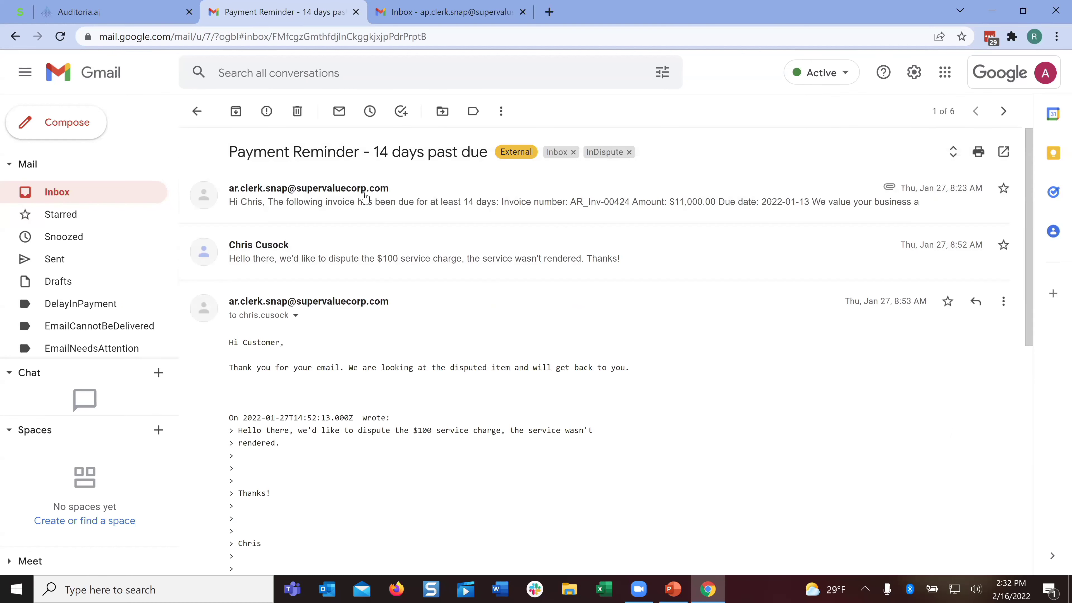
{"action": "left_click", "coordinate": [330, 198]}
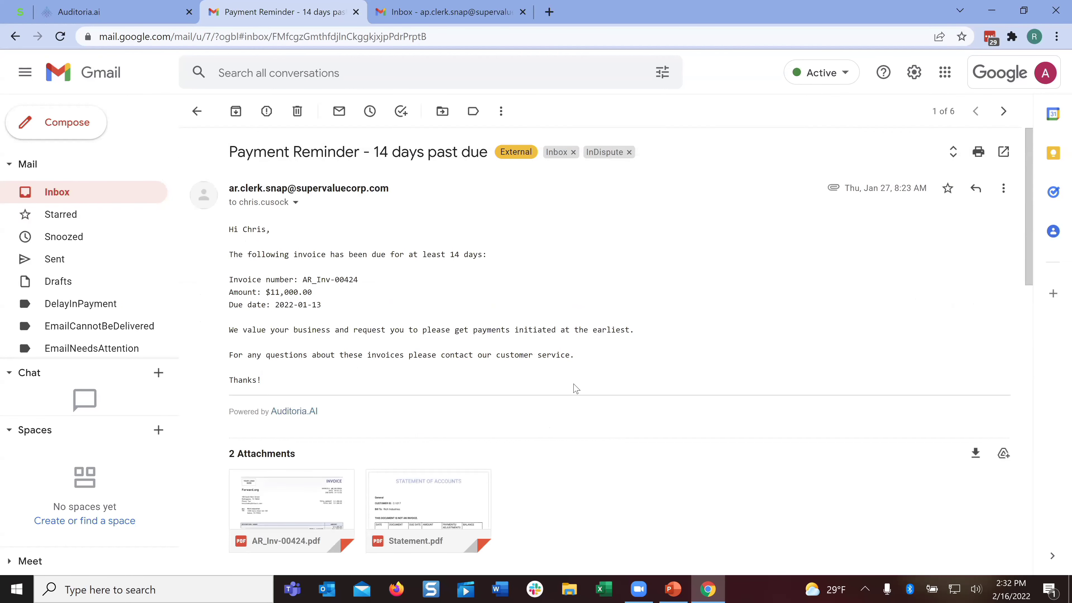
{"action": "scroll", "coordinate": [576, 388], "scroll_direction": "down", "scroll_amount": 8}
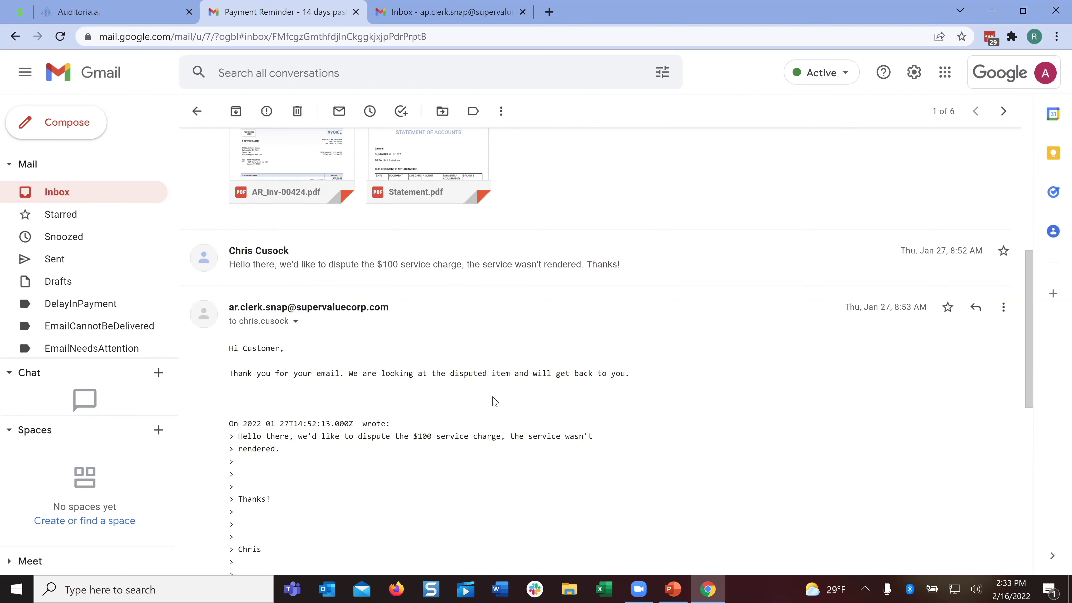
{"action": "scroll", "coordinate": [495, 401], "scroll_direction": "up", "scroll_amount": 5}
{"action": "left_click", "coordinate": [131, 196]}
- Switch back to Auditoria and leave SmartCollections for the SmartFlow Management overview
{"action": "left_click", "coordinate": [148, 23]}
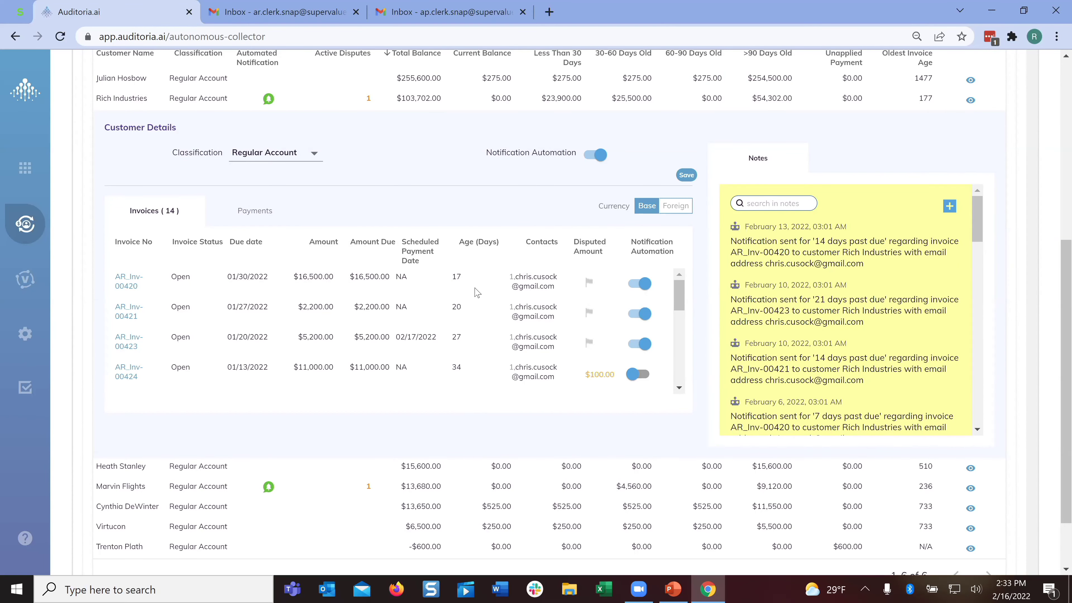
{"action": "scroll", "coordinate": [260, 239], "scroll_direction": "up", "scroll_amount": 6}
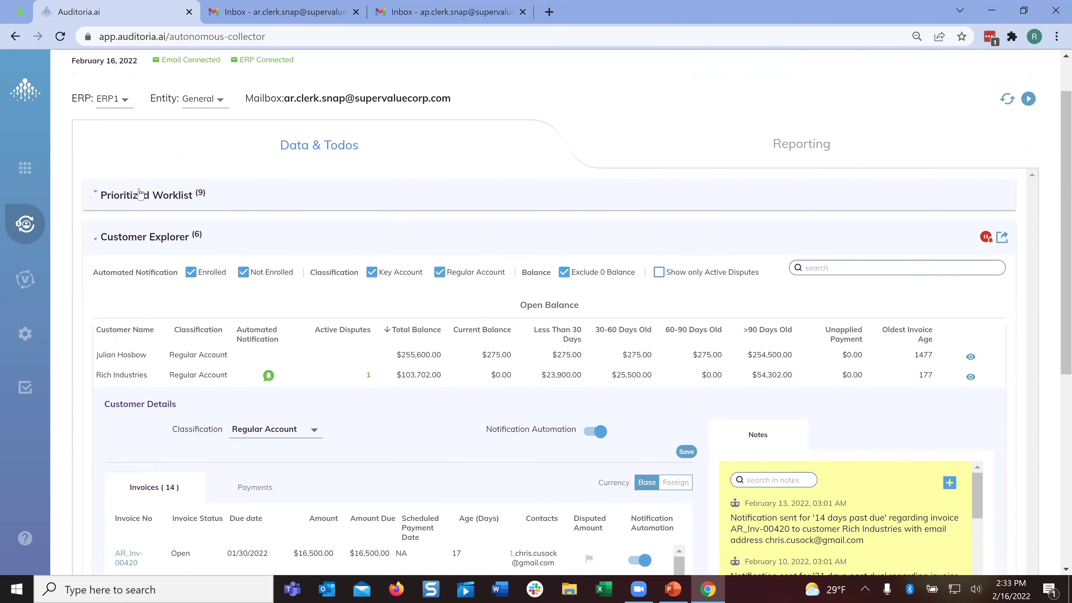
{"action": "left_click", "coordinate": [24, 168]}
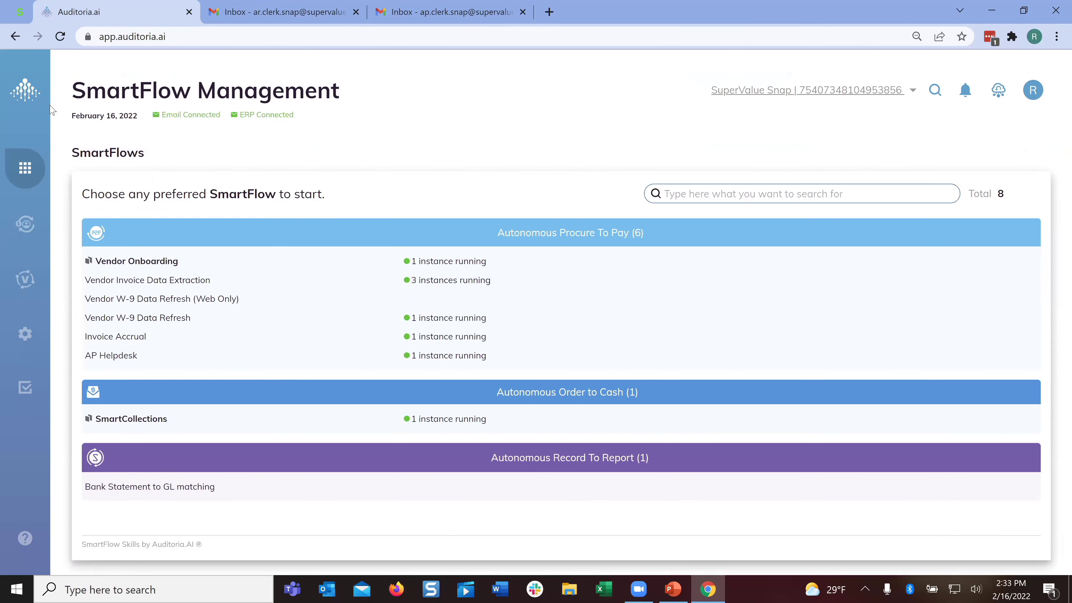
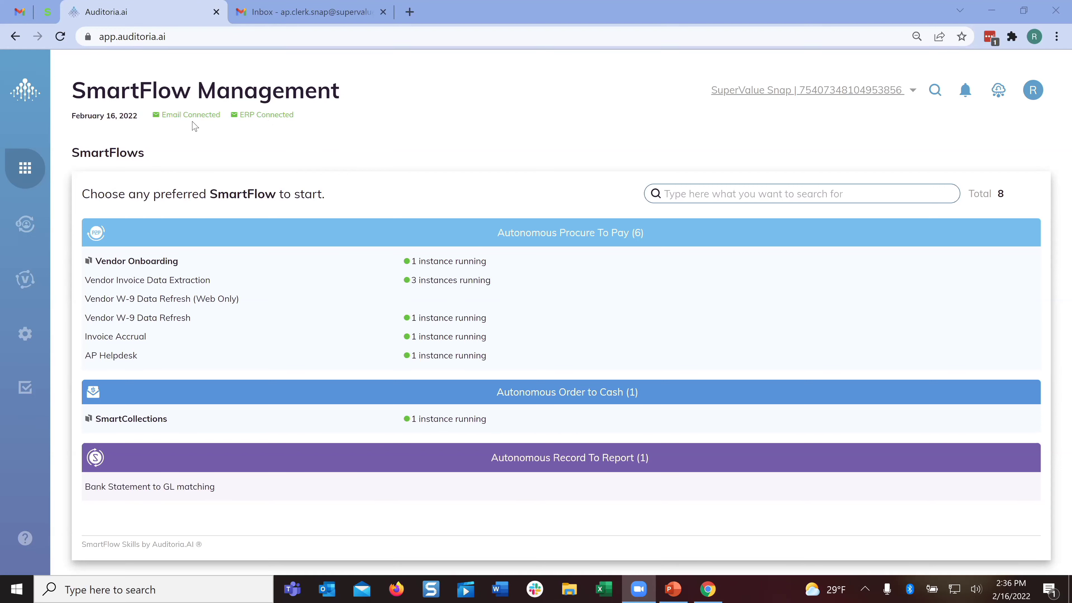
- Open the SmartVendor workspace and set its ERP to ERP2
{"action": "left_click", "coordinate": [25, 279]}
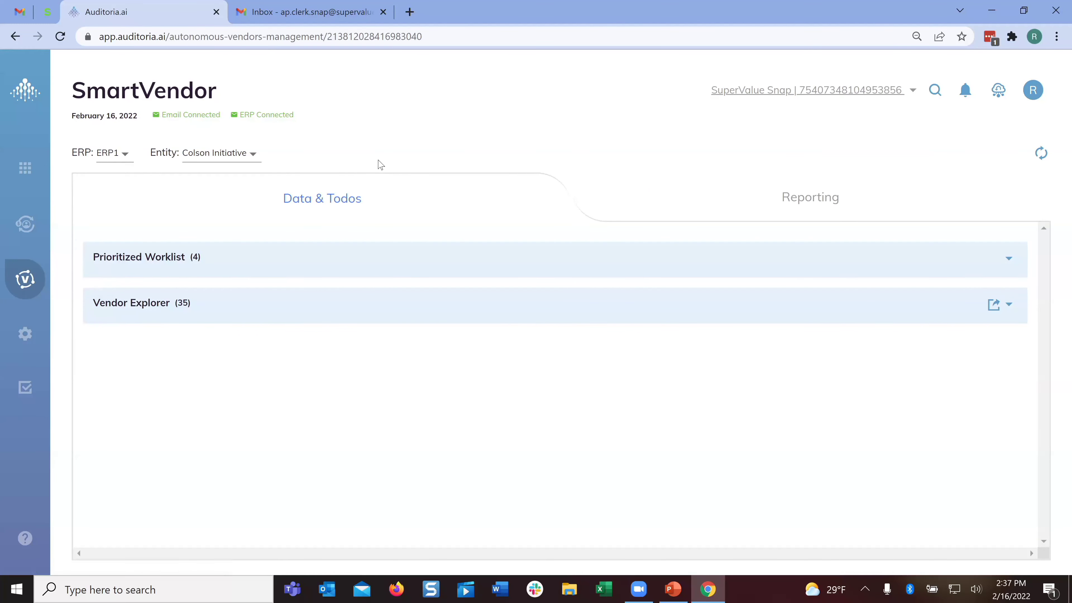
{"action": "left_click", "coordinate": [117, 157]}
{"action": "left_click", "coordinate": [115, 175]}
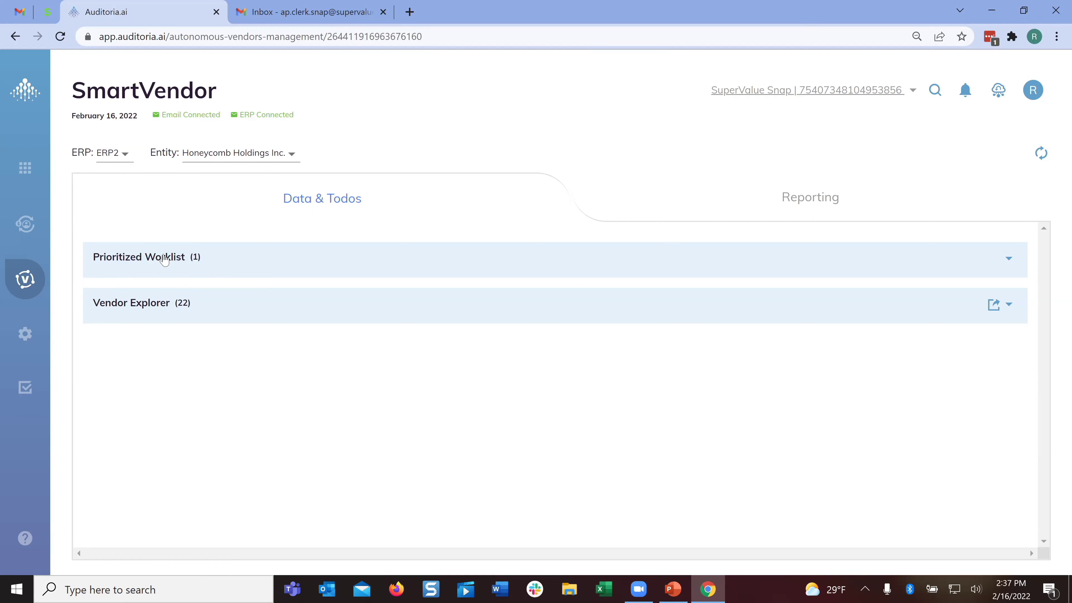
- Expand AAA Products, Inc. in Vendor Explorer to examine its contacts, bill classification defaults, invoices and notes
{"action": "left_click", "coordinate": [163, 307]}
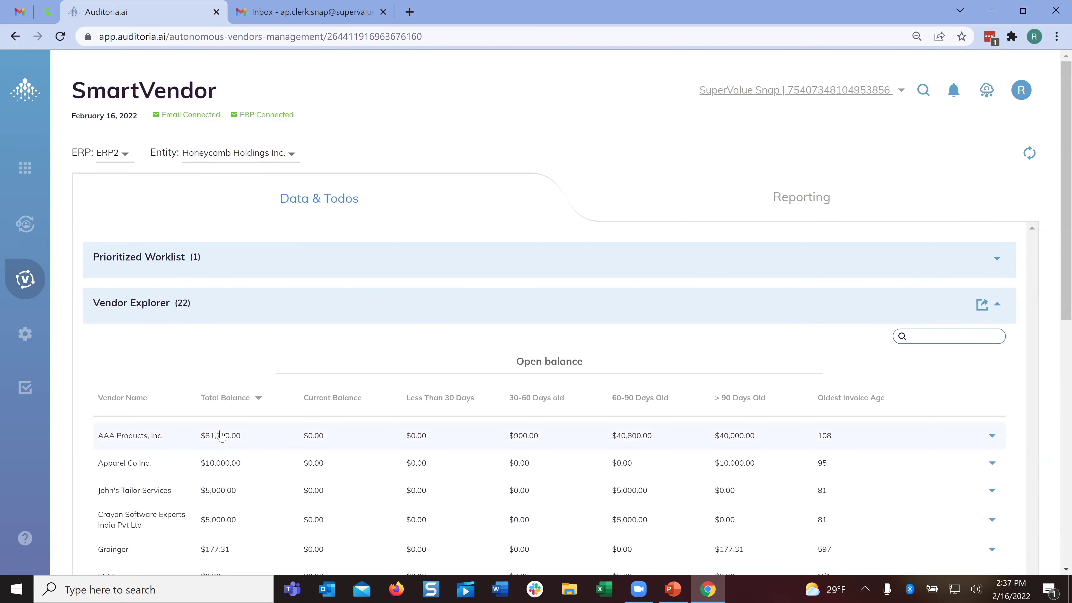
{"action": "left_click", "coordinate": [395, 437]}
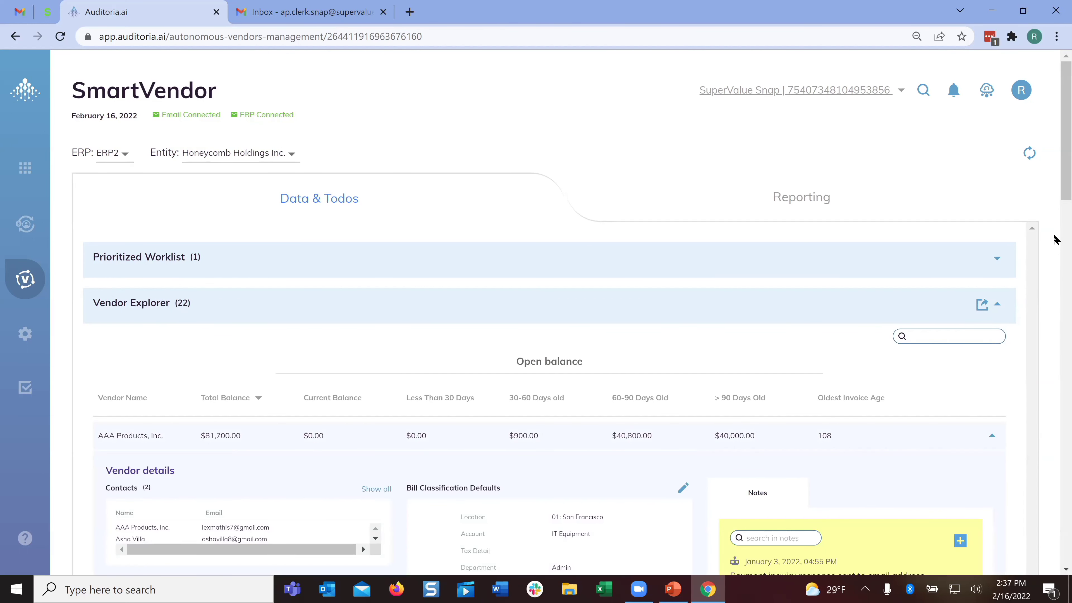
{"action": "scroll", "coordinate": [1054, 245], "scroll_direction": "down", "scroll_amount": 5}
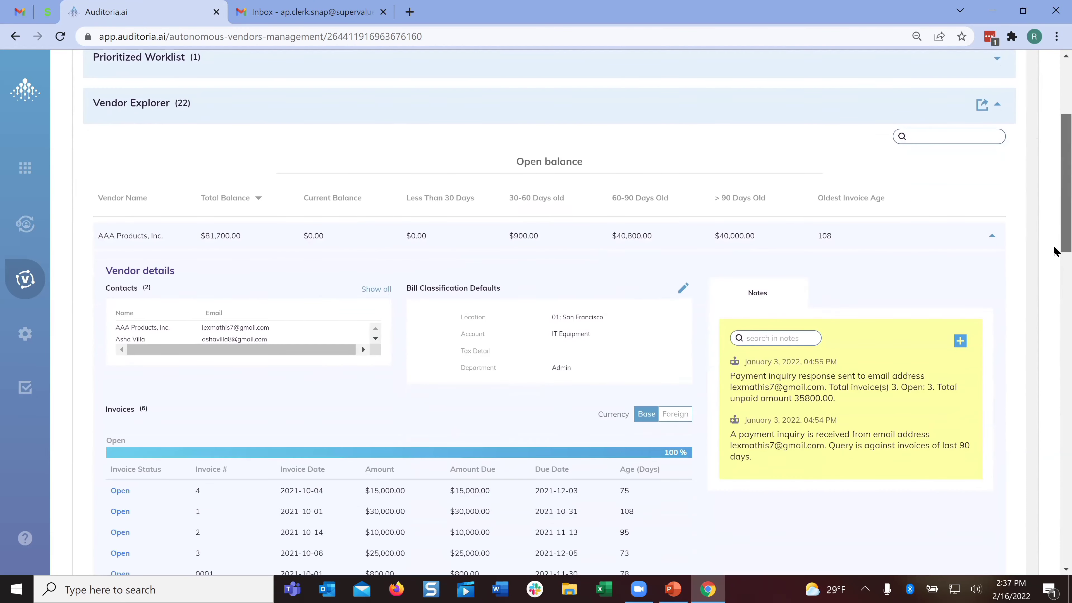
{"action": "scroll", "coordinate": [1054, 249], "scroll_direction": "down", "scroll_amount": 2}
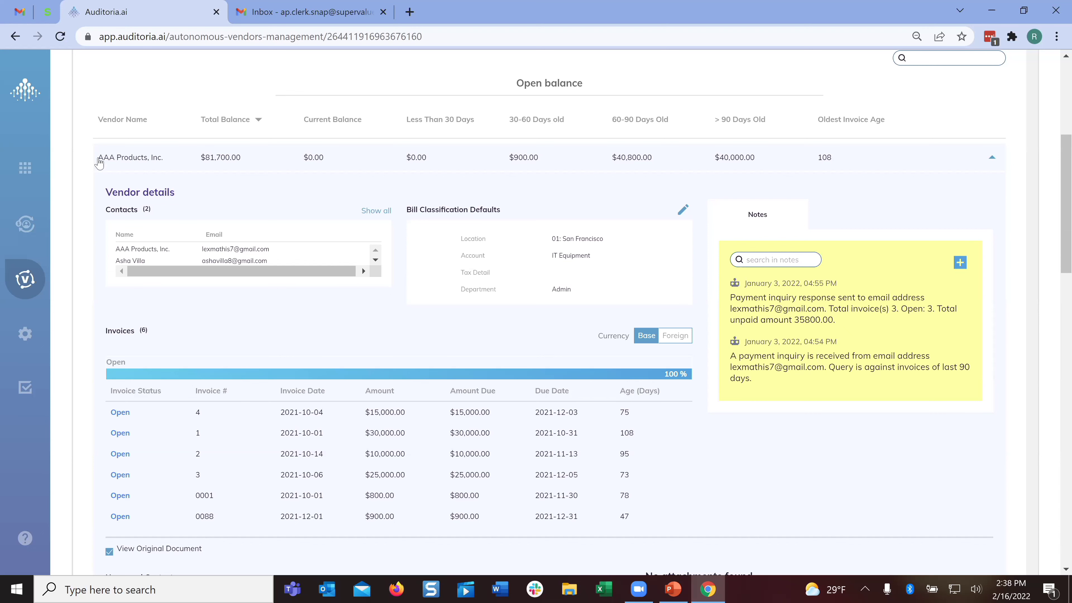
- Return to SmartFlow Management, view the Vendor Onboarding description and running instances, and close the details
{"action": "left_click", "coordinate": [26, 168]}
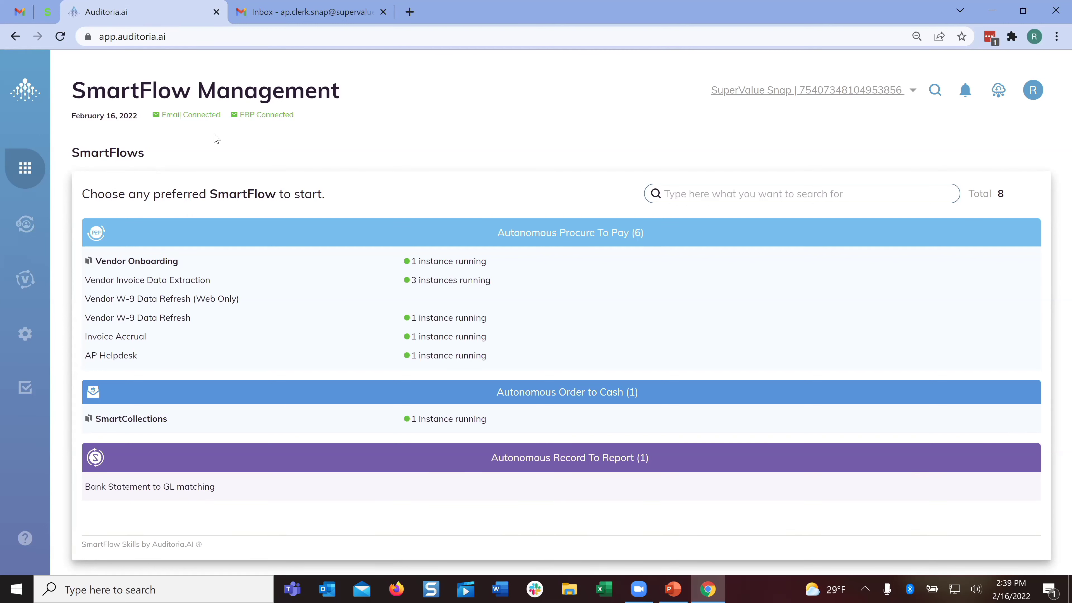
{"action": "left_click", "coordinate": [151, 262]}
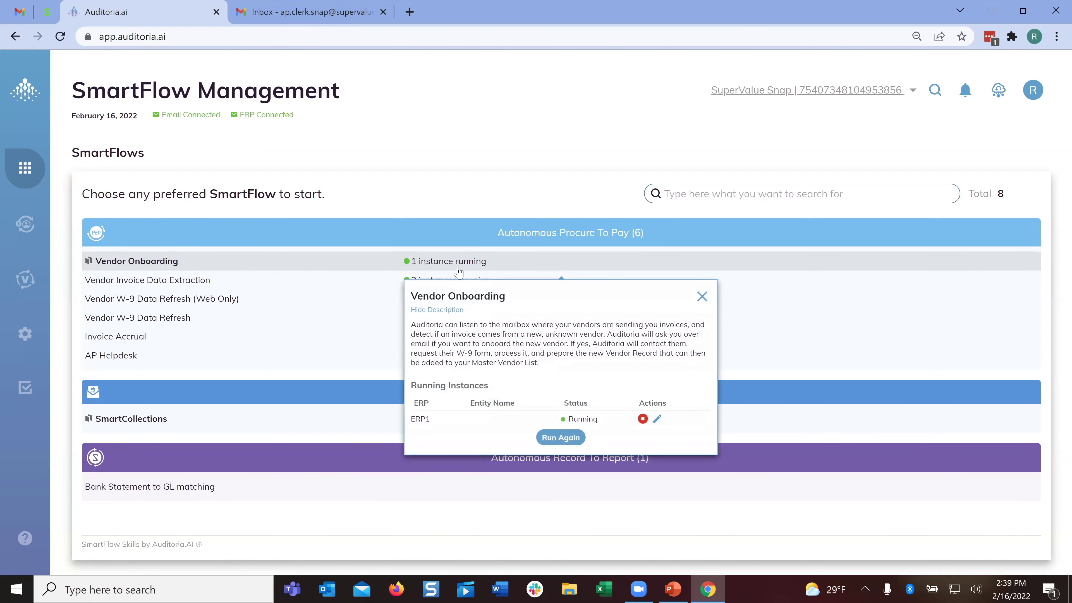
{"action": "left_click", "coordinate": [702, 297]}
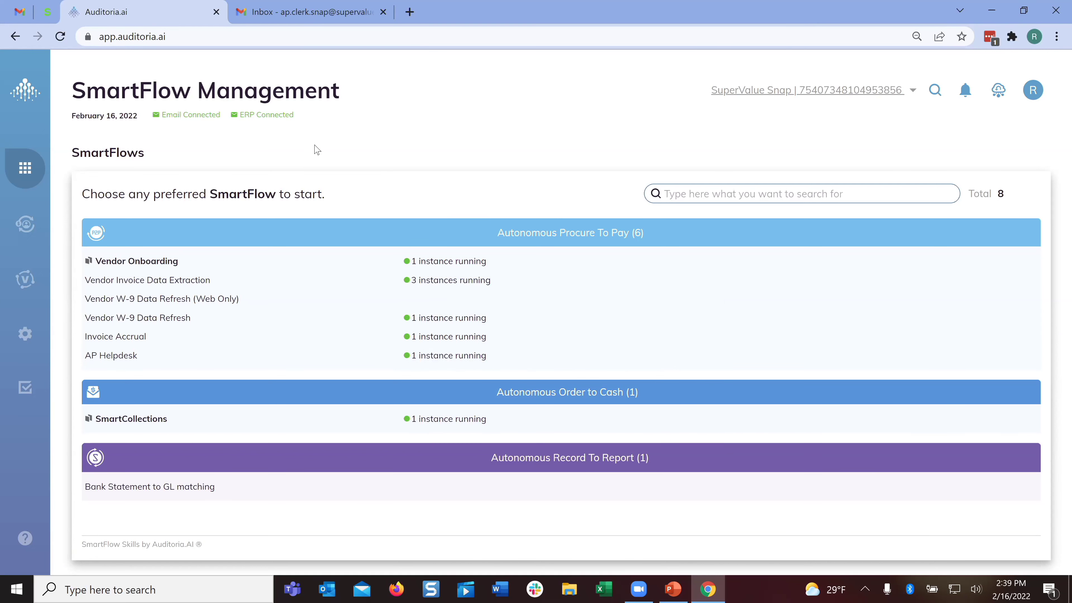
- Start a Vendor Invoice Data Extraction setup connected to ERP1, the General entity and the AP clerk's mailbox
{"action": "left_click", "coordinate": [167, 285]}
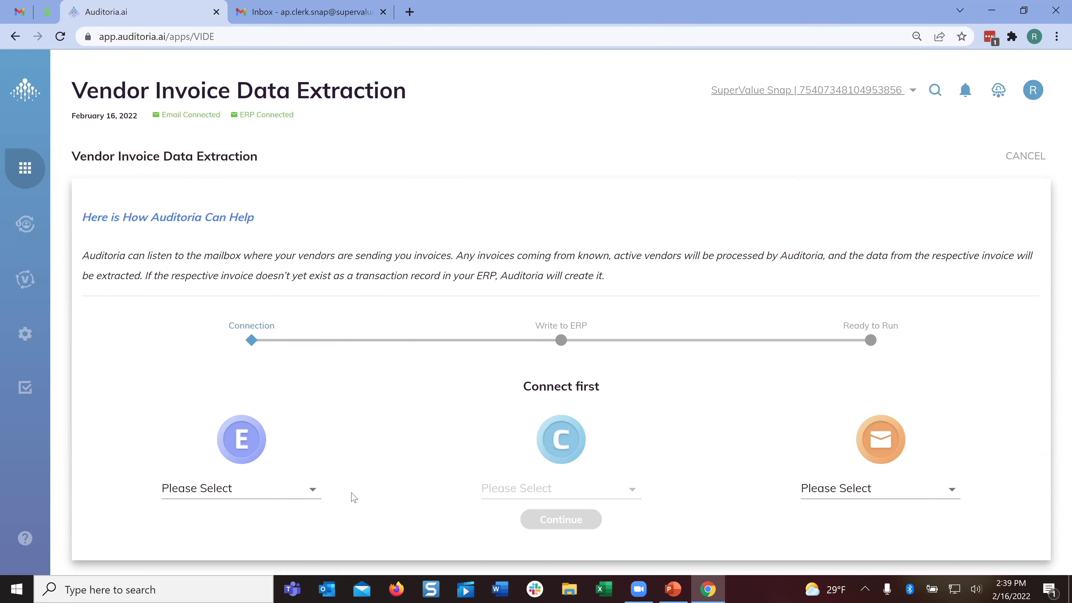
{"action": "left_click", "coordinate": [312, 492]}
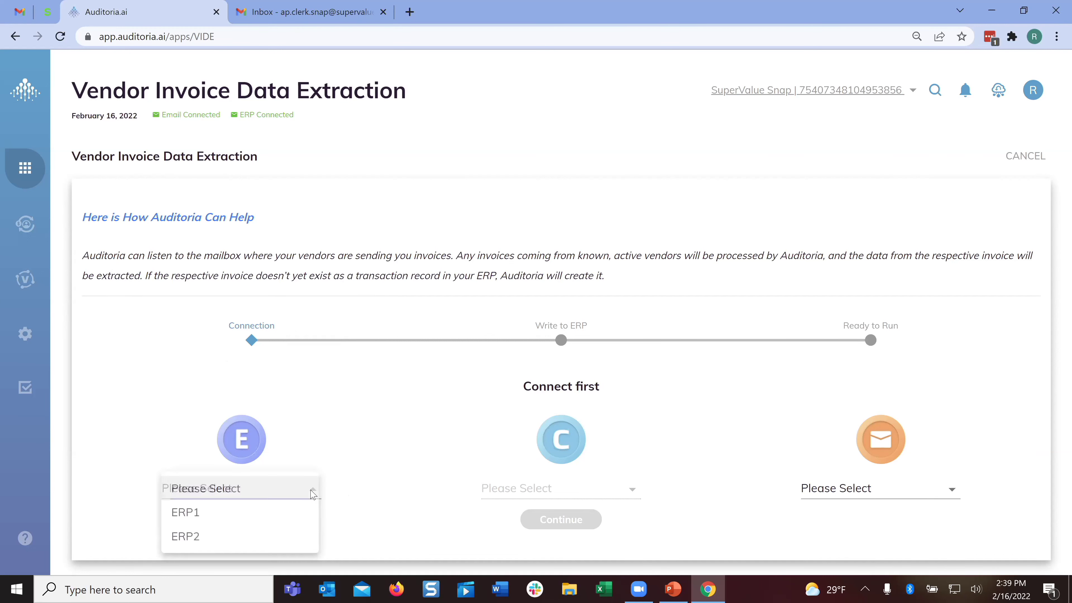
{"action": "left_click", "coordinate": [187, 518]}
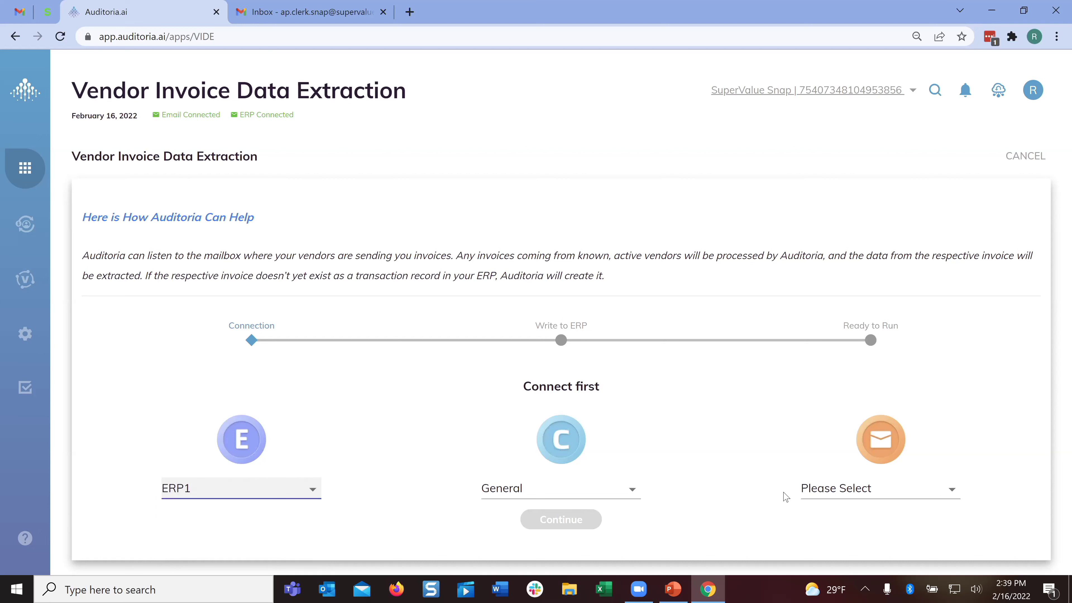
{"action": "left_click", "coordinate": [828, 492]}
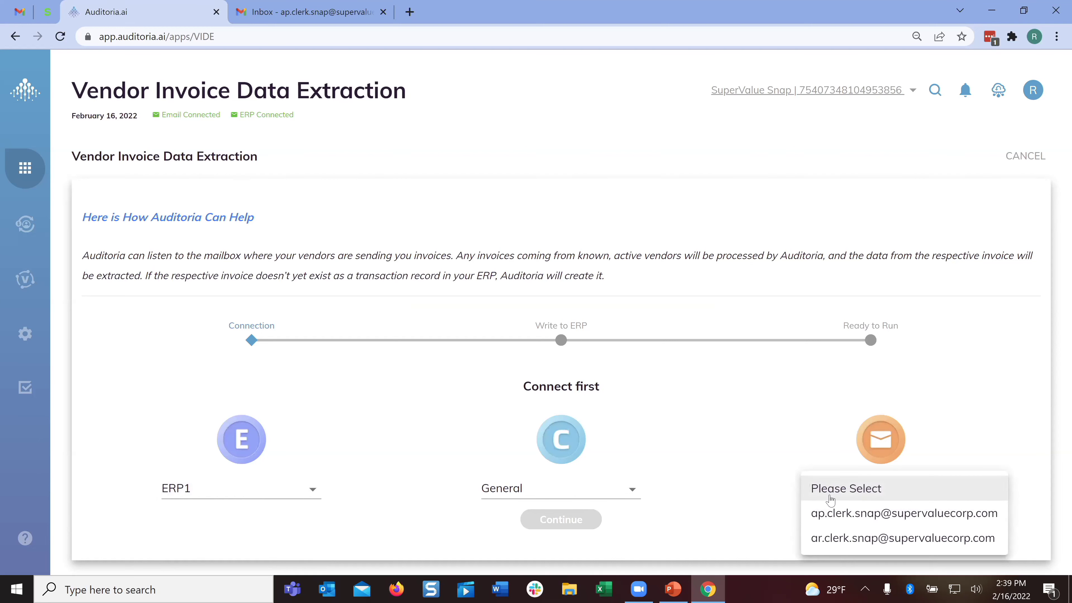
{"action": "left_click", "coordinate": [832, 515]}
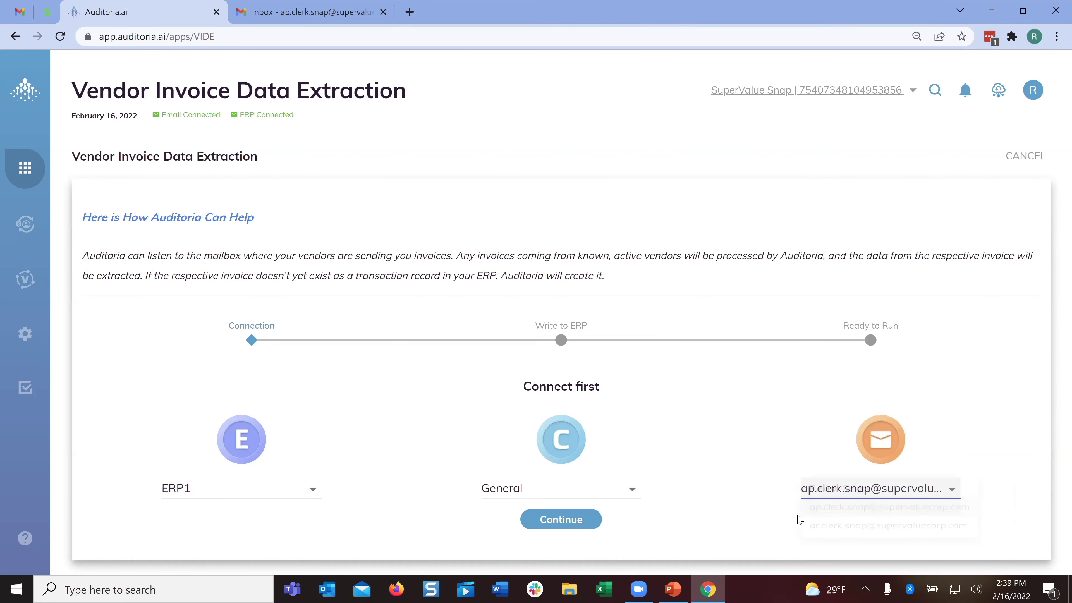
- Continue to the ERP writing stage, try Write to ERP manually, and leave the setup for SmartFlow Management
{"action": "left_click", "coordinate": [562, 520]}
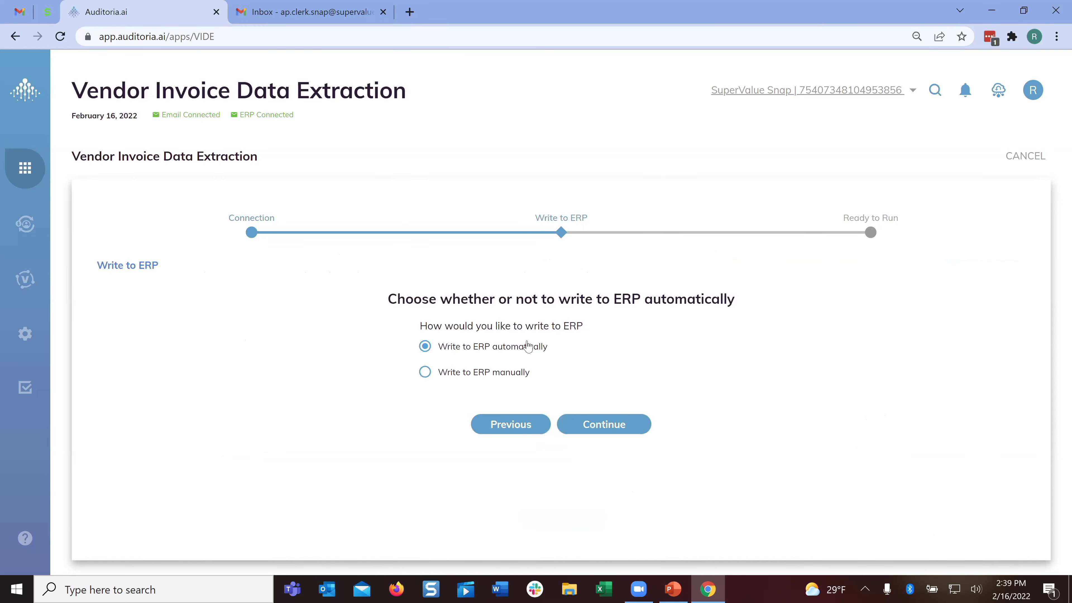
{"action": "left_click", "coordinate": [425, 372]}
{"action": "left_click", "coordinate": [25, 167]}
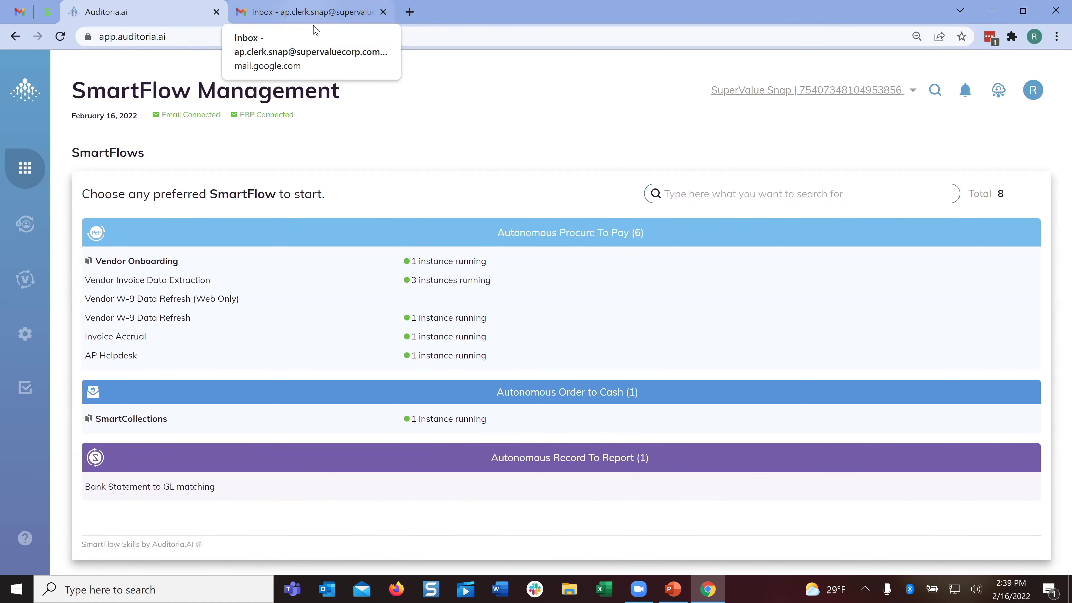
- Switch to the AP clerk's Gmail inbox, preview the PDF in "Please find your invoice attached", and return to the inbox
{"action": "left_click", "coordinate": [314, 12]}
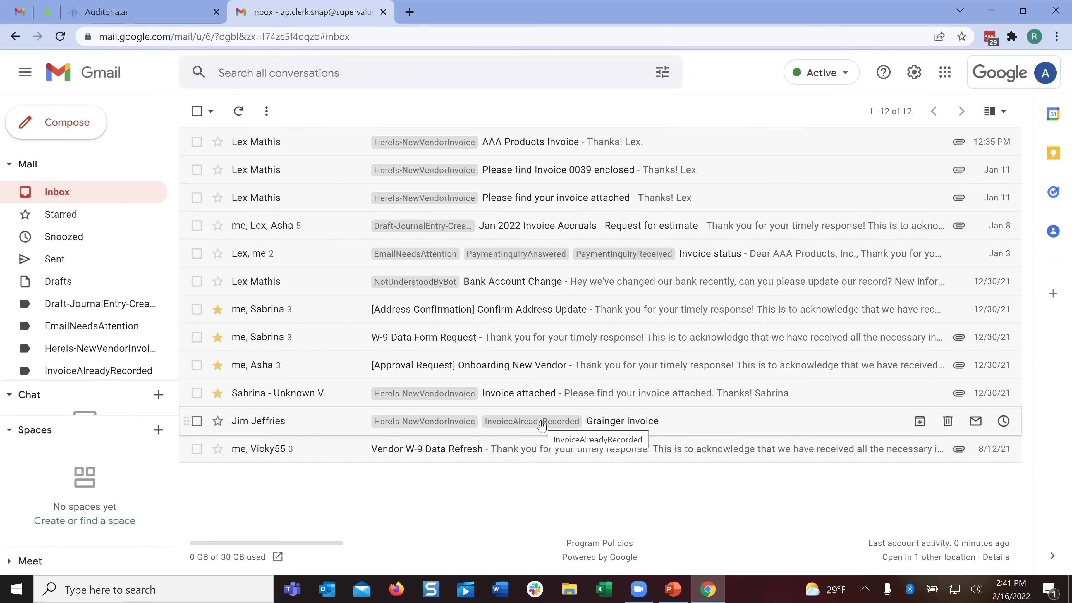
{"action": "left_click", "coordinate": [285, 199]}
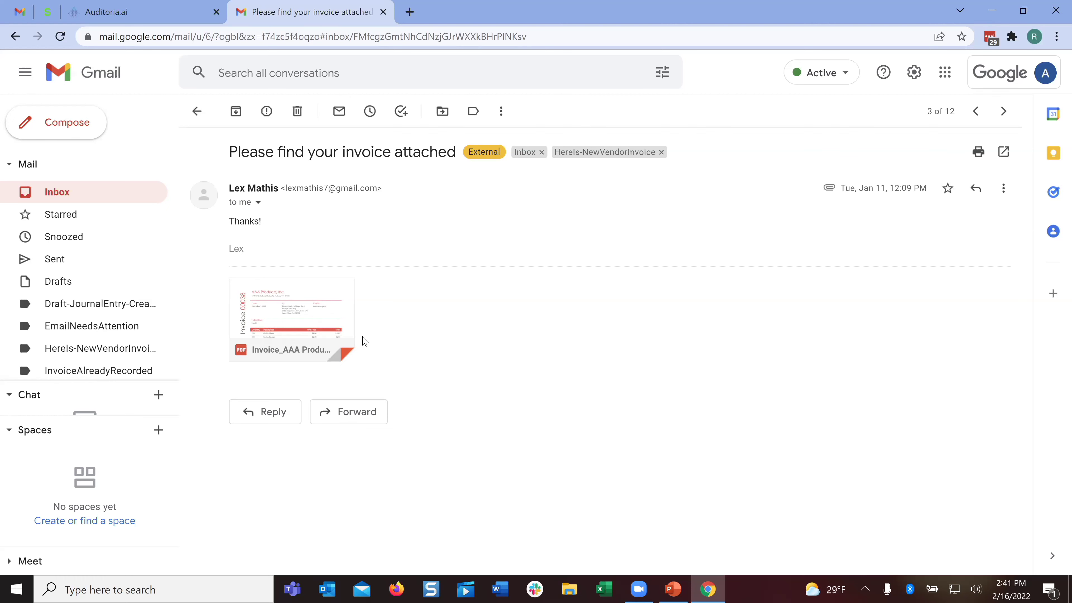
{"action": "left_click", "coordinate": [297, 295]}
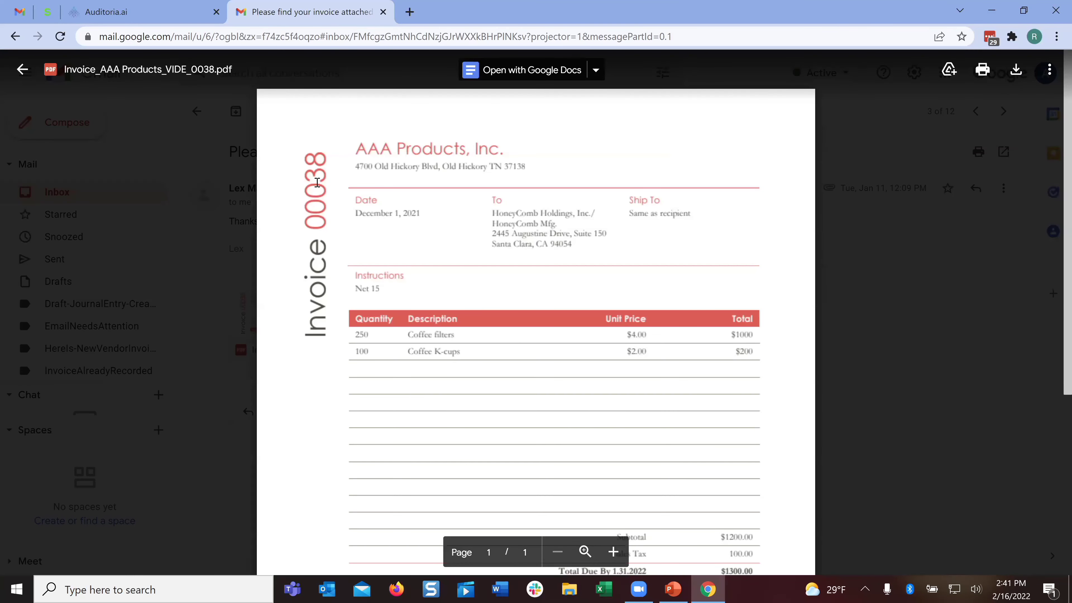
{"action": "left_click", "coordinate": [22, 69]}
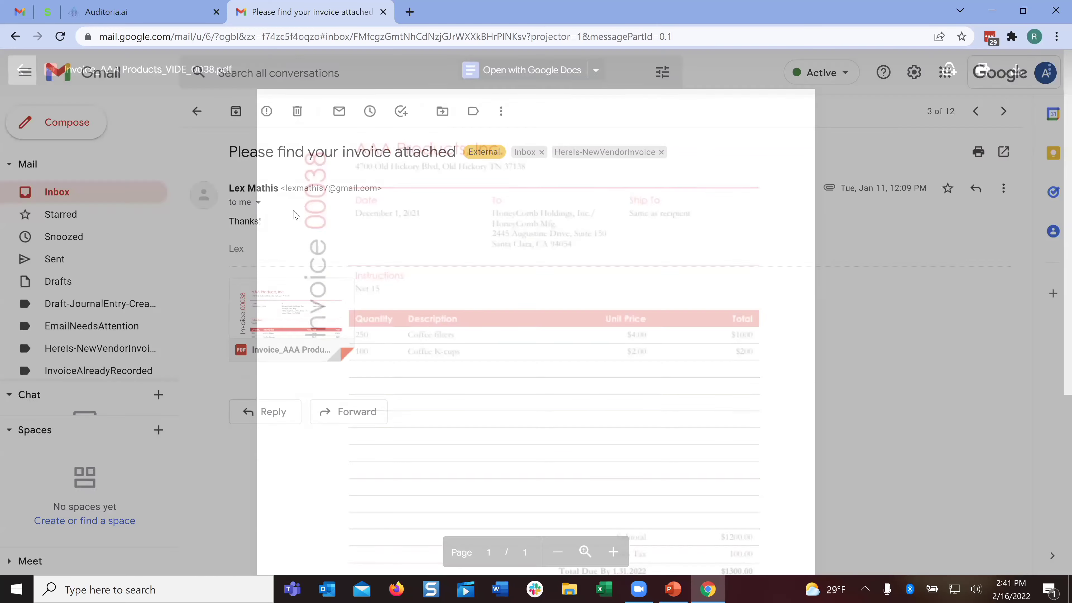
{"action": "left_click", "coordinate": [140, 191]}
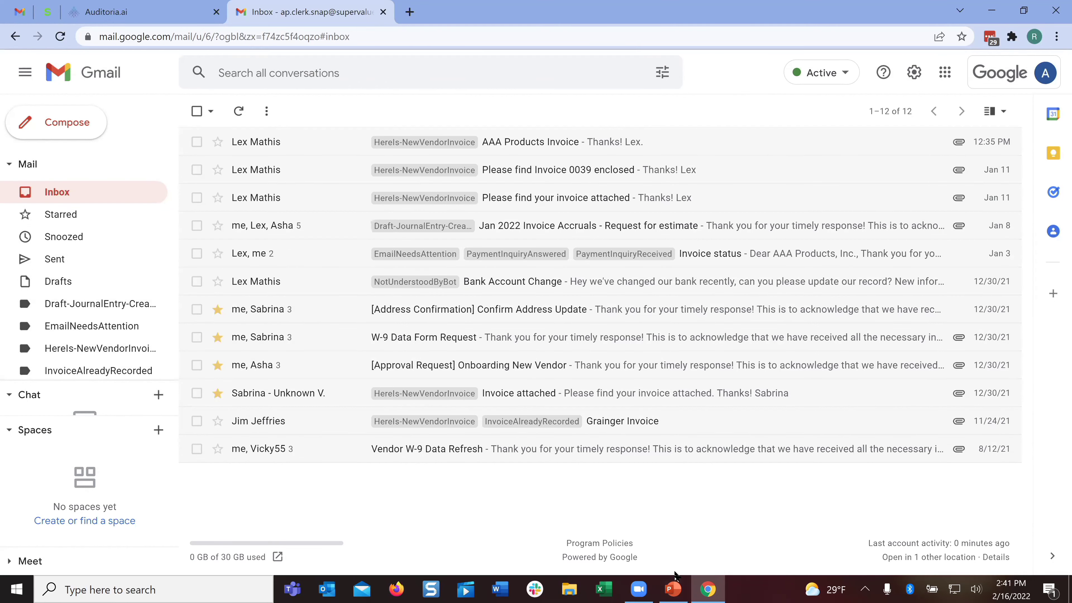
- Switch to the PowerPoint presentation and start the slide show from slide 13
{"action": "left_click", "coordinate": [674, 589]}
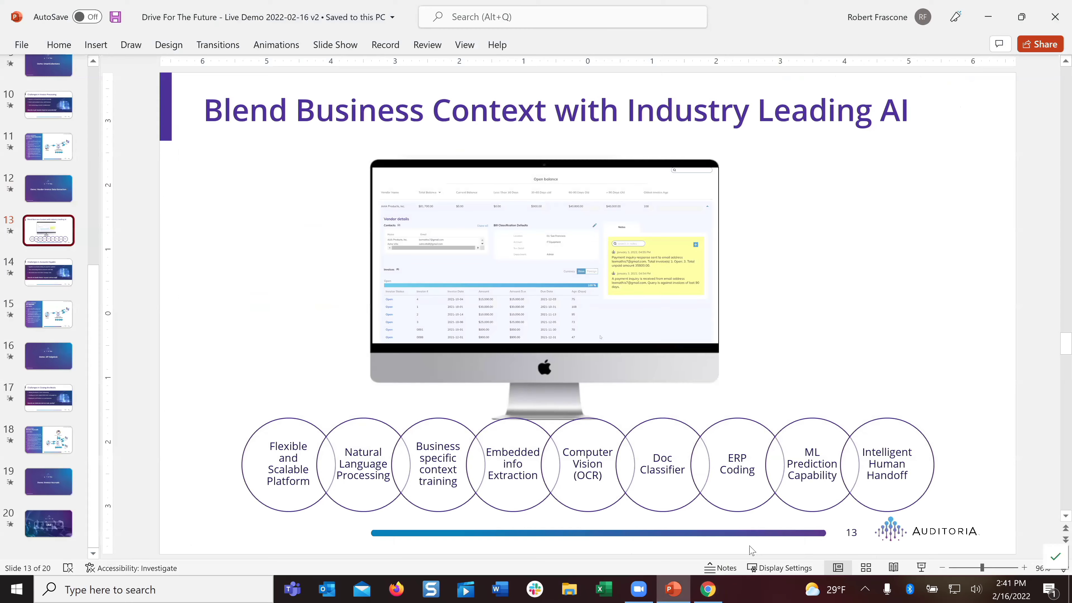
{"action": "left_click", "coordinate": [925, 567]}
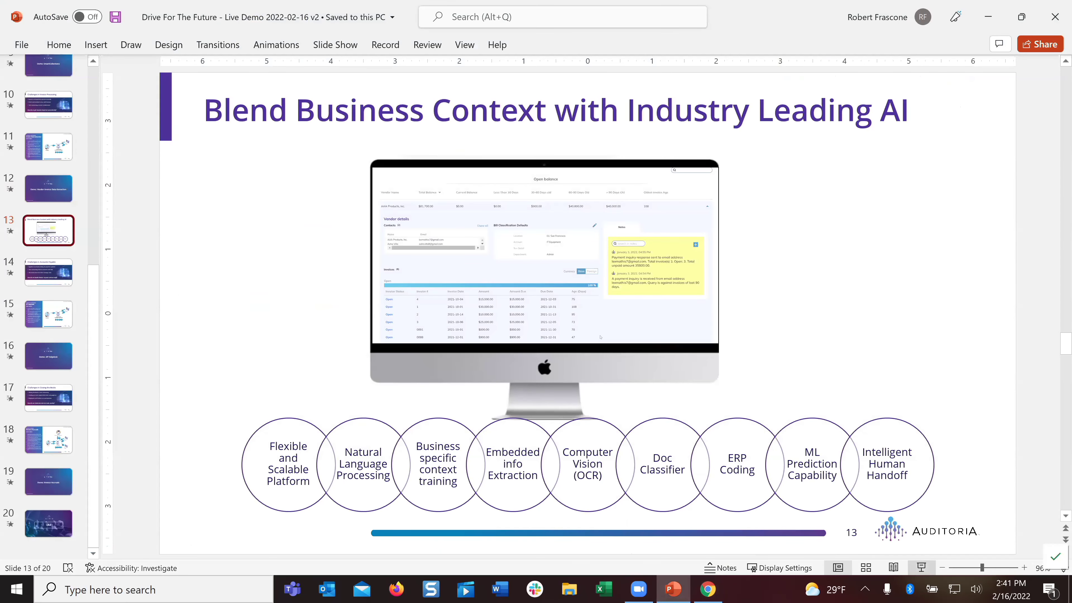